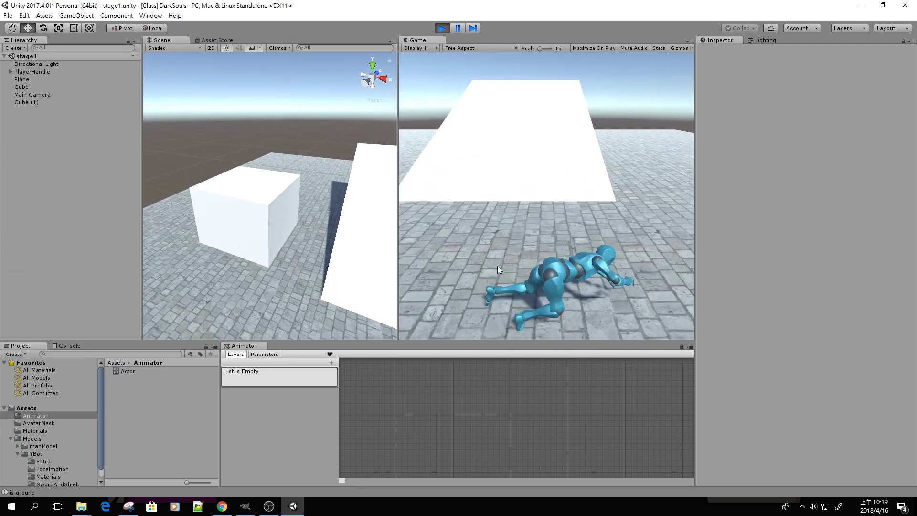
Move the character in the running game to test its controls and stop play mode.
{"action": "key", "text": "a"}
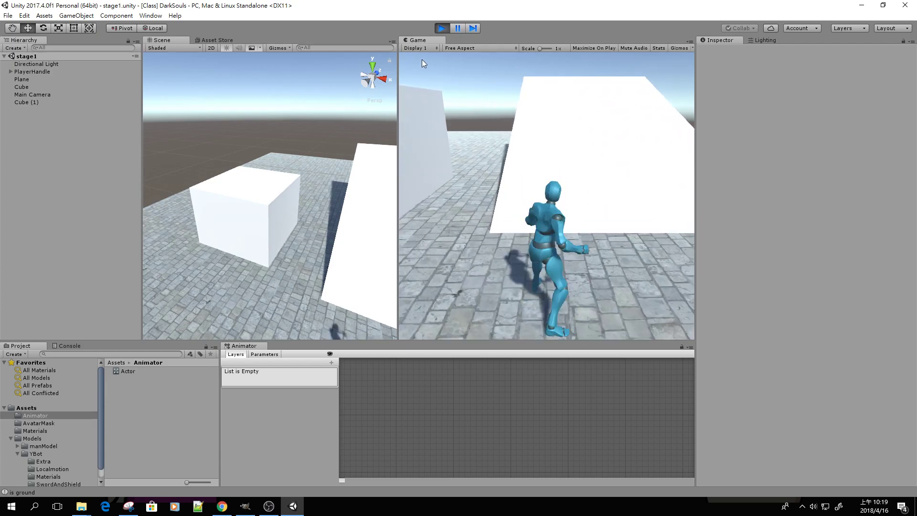
{"action": "left_click", "coordinate": [439, 28]}
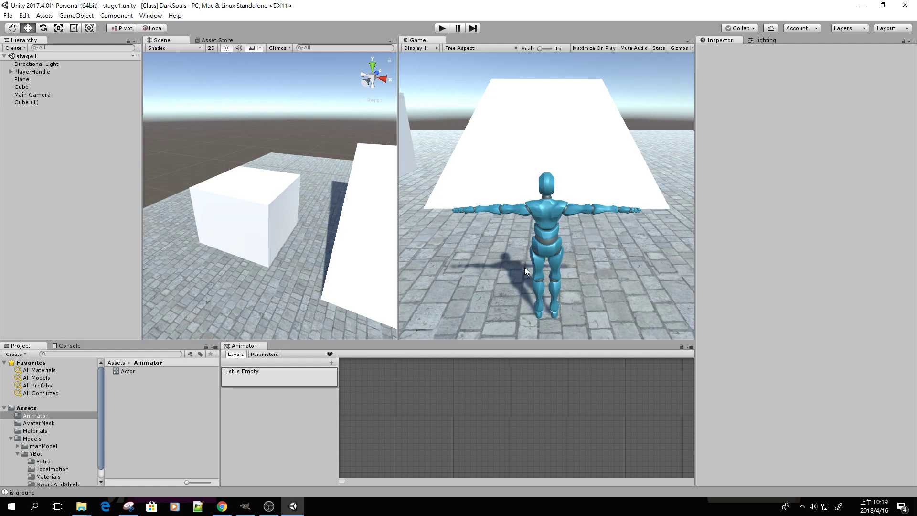
Switch to Mixamo in Chrome and download Stable Sword Inward Slash as FBX for Unity, without skin, at 30 frames per second.
{"action": "left_click", "coordinate": [223, 506]}
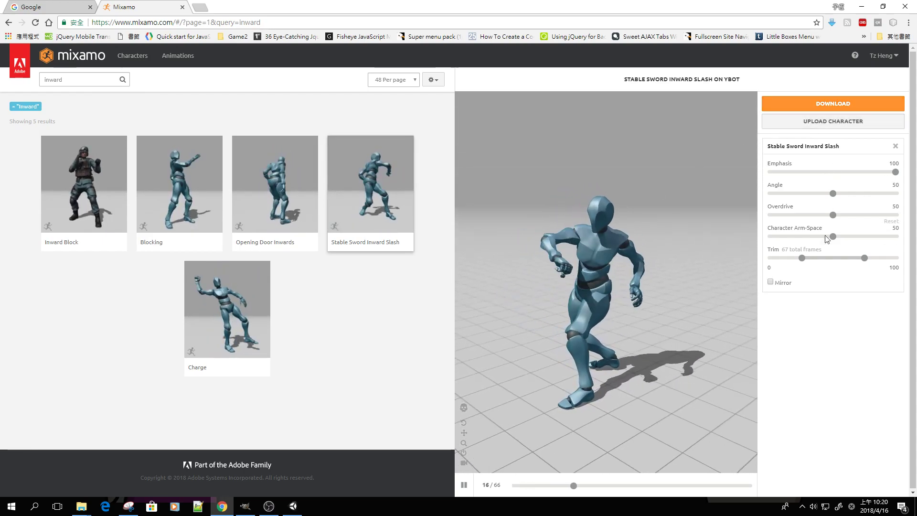
{"action": "left_click", "coordinate": [844, 106]}
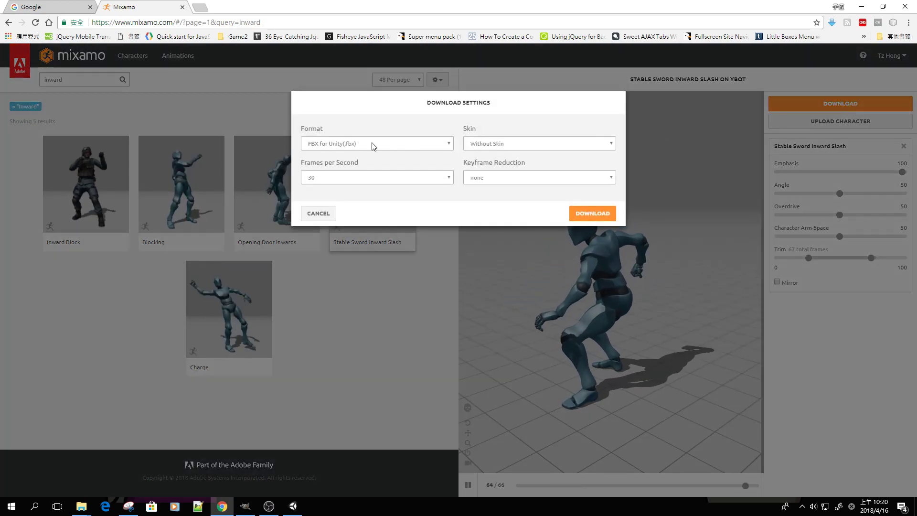
{"action": "left_click", "coordinate": [331, 144]}
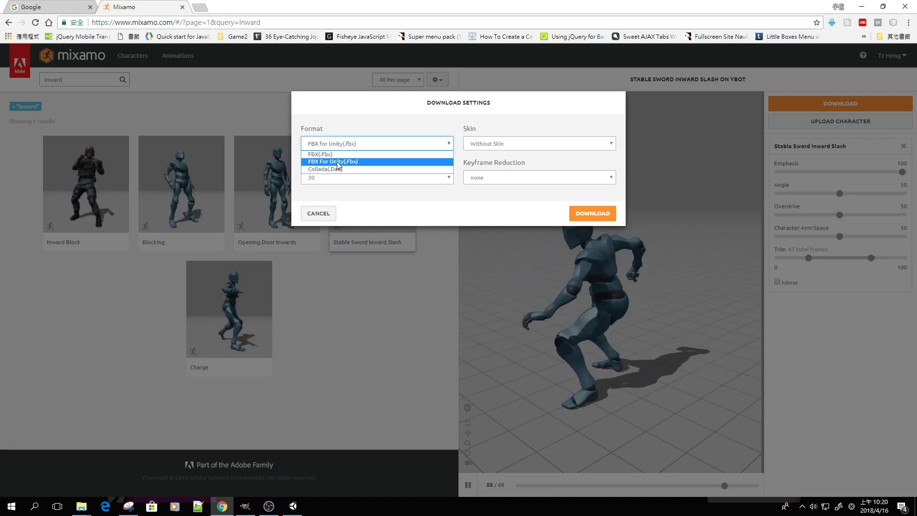
{"action": "left_click", "coordinate": [333, 162]}
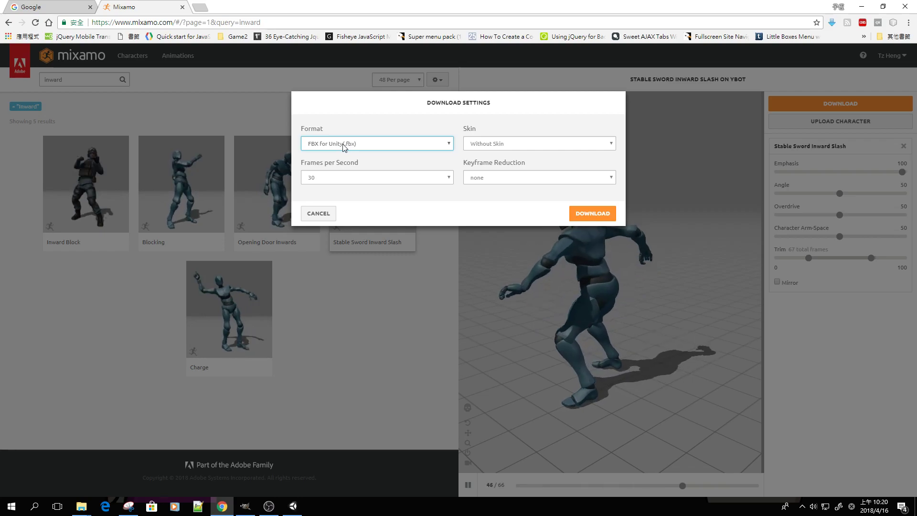
{"action": "left_click", "coordinate": [497, 144]}
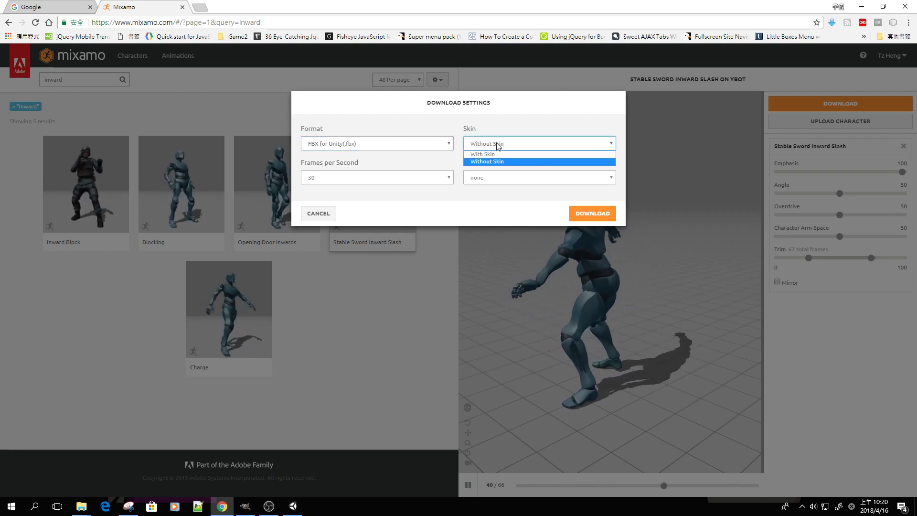
{"action": "left_click", "coordinate": [499, 155]}
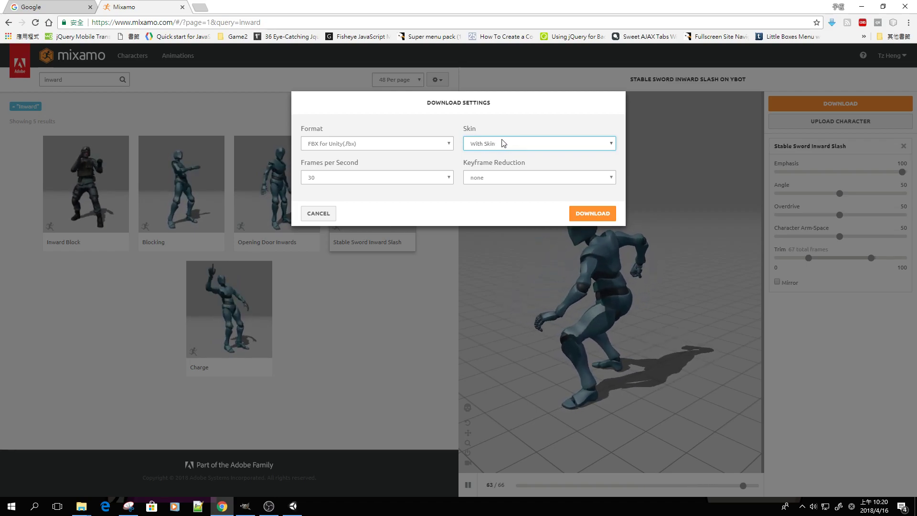
{"action": "left_click", "coordinate": [503, 143]}
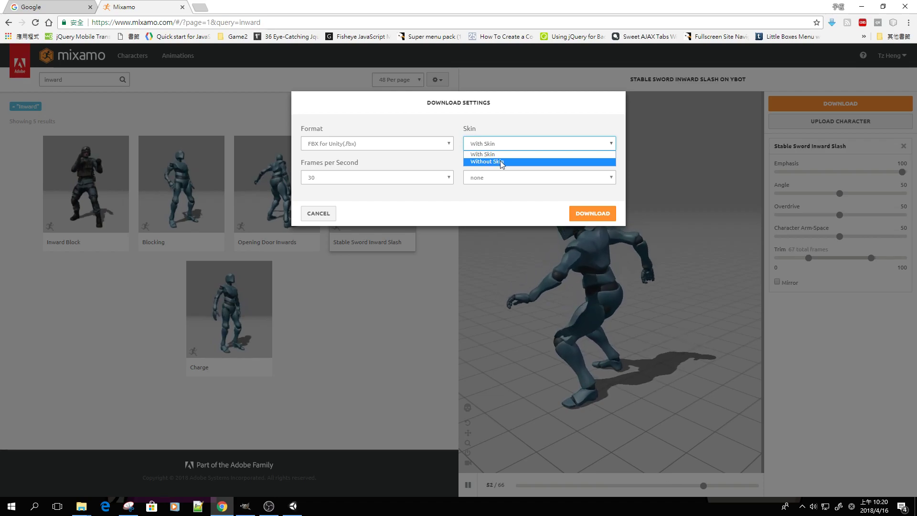
{"action": "left_click", "coordinate": [499, 161]}
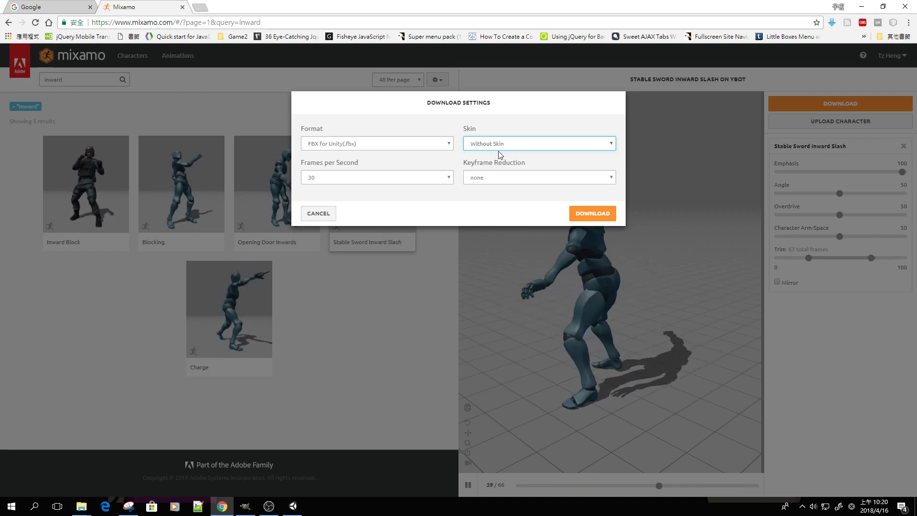
{"action": "left_click", "coordinate": [566, 214]}
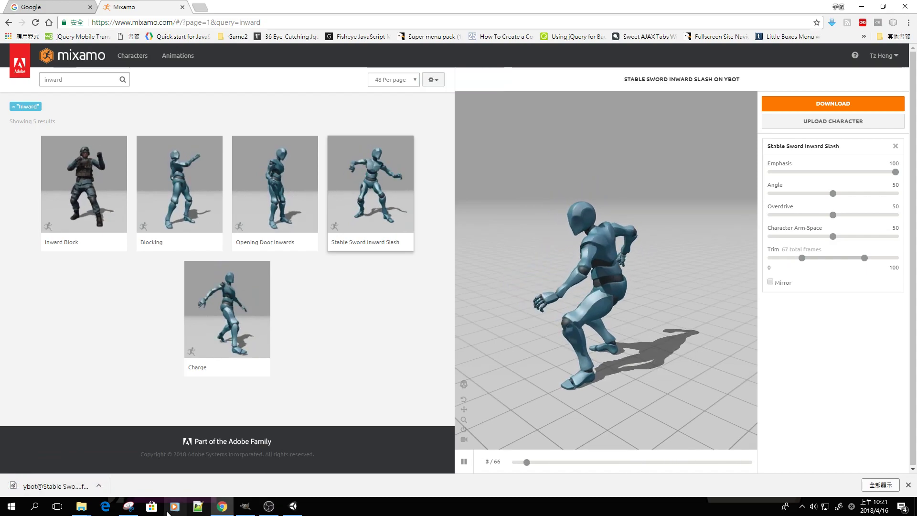
Place the downloaded Stable Sword Inward Slash FBX in the DarkSouls project's Assets/Models/YBot/Extra folder using File Explorer.
{"action": "mouse_move", "coordinate": [81, 506]}
{"action": "left_click", "coordinate": [253, 445]}
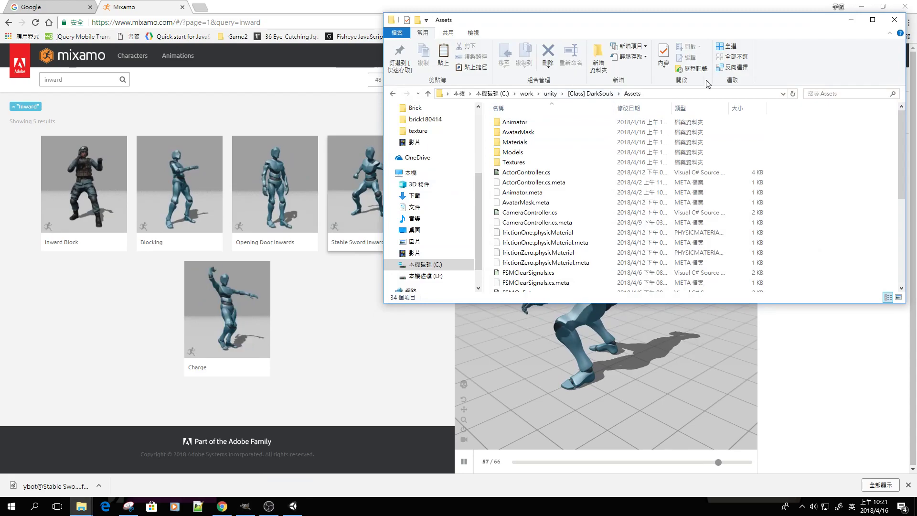
{"action": "double_click", "coordinate": [524, 152]}
{"action": "double_click", "coordinate": [524, 132]}
{"action": "double_click", "coordinate": [508, 122]}
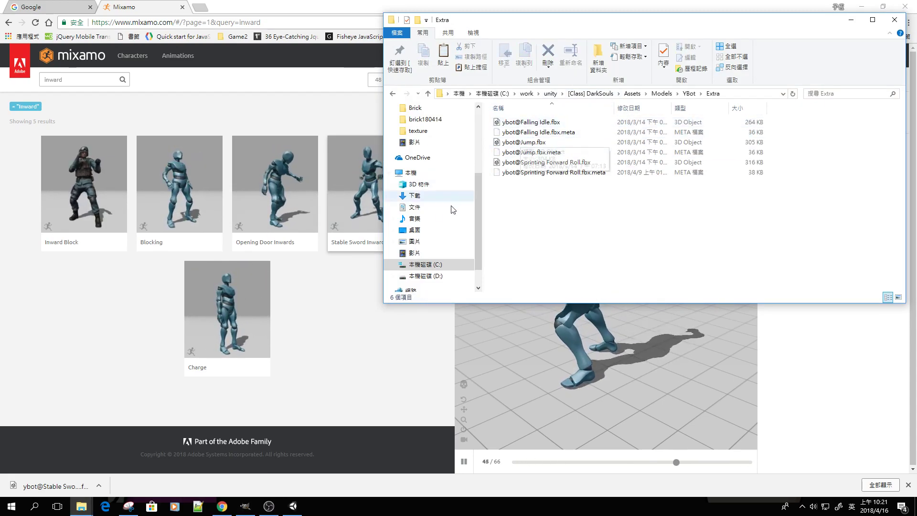
{"action": "left_click", "coordinate": [81, 507]}
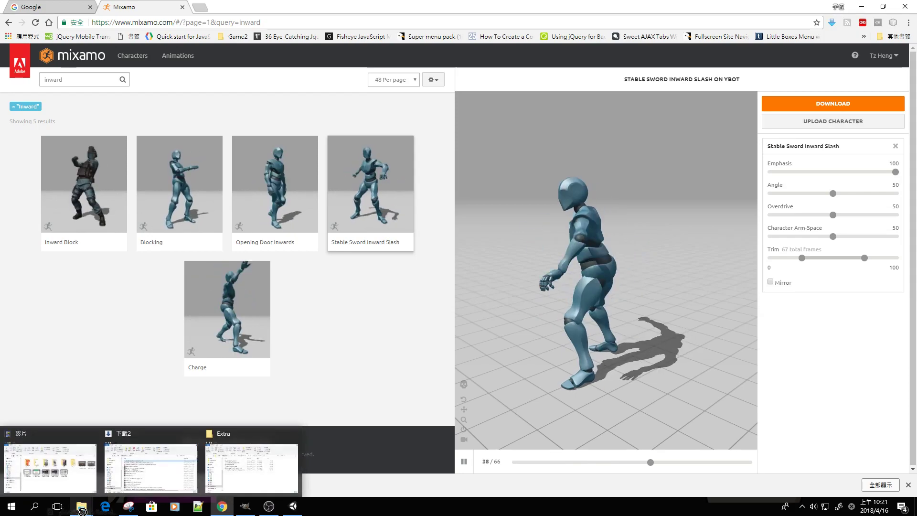
{"action": "left_click", "coordinate": [241, 434]}
{"action": "left_click_drag", "start_coordinate": [48, 485], "coordinate": [485, 273]}
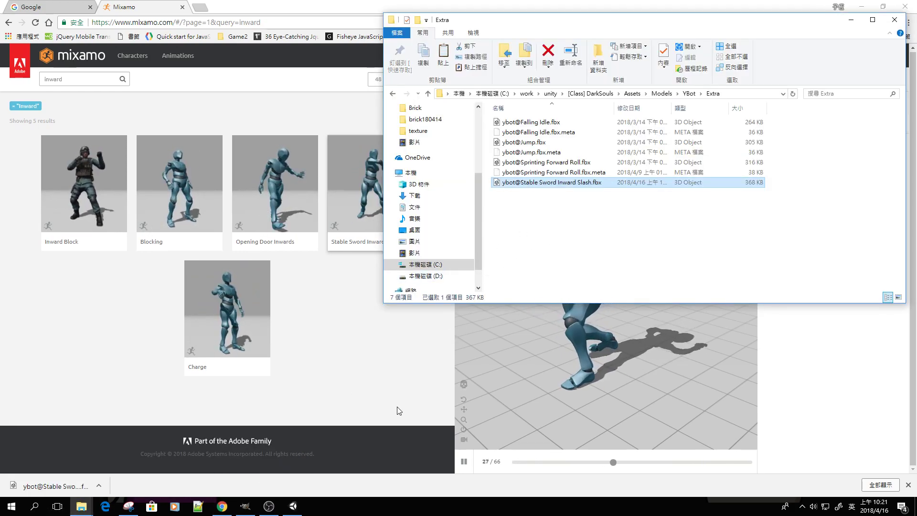
Switch back to Unity and display the import settings of ybot@Stable Sword Inward Slash from the Extra folder.
{"action": "key", "text": "alt+Tab"}
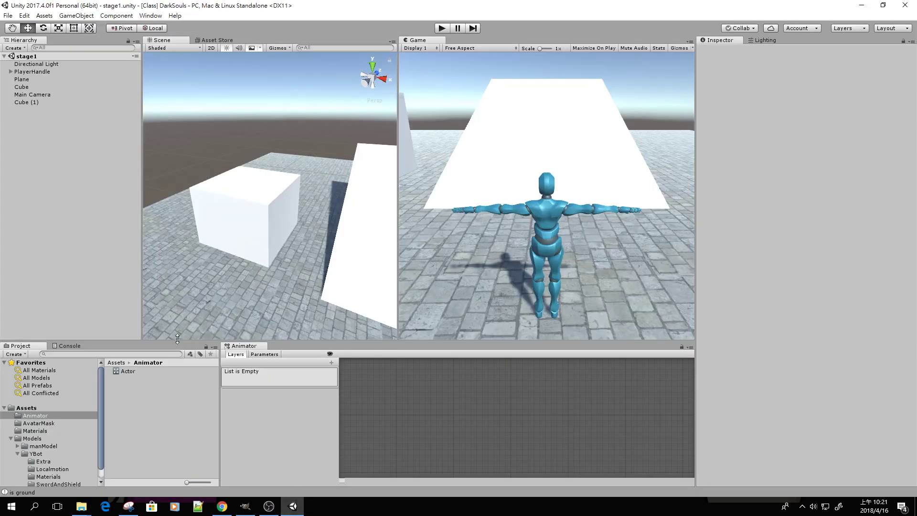
{"action": "left_click", "coordinate": [43, 462]}
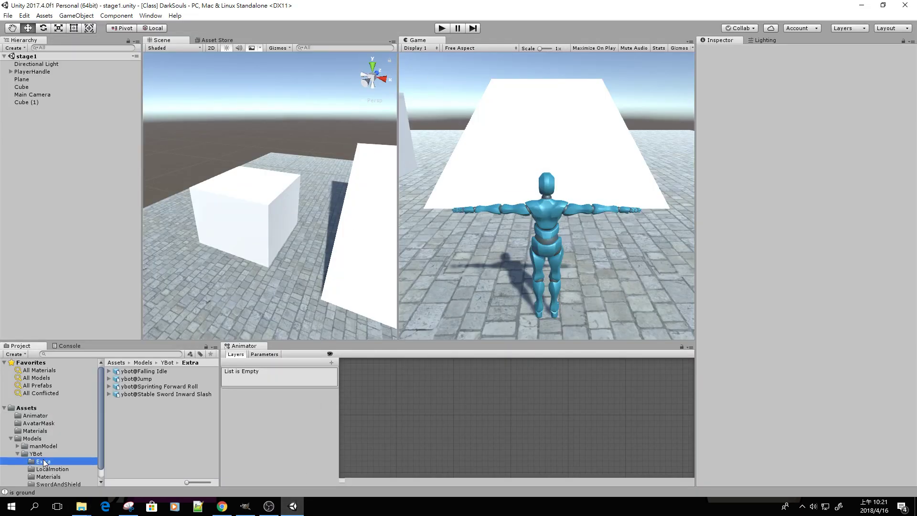
{"action": "left_click", "coordinate": [136, 392]}
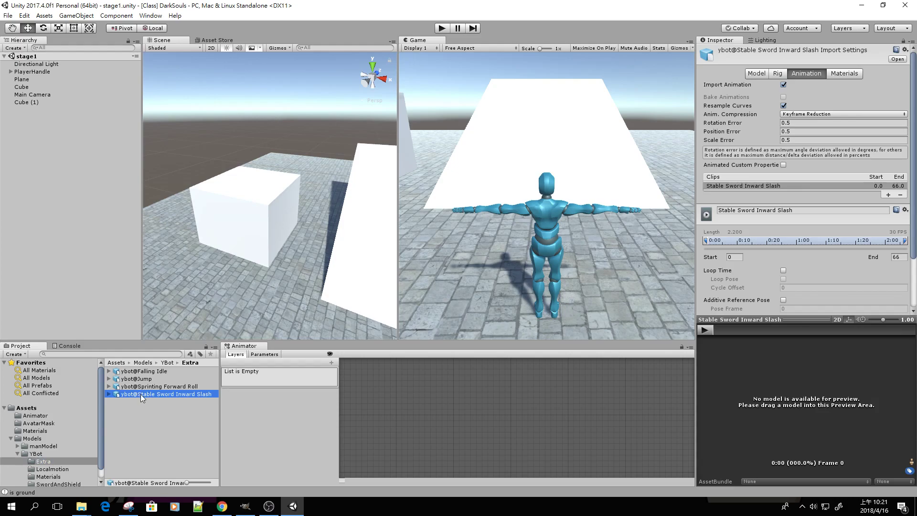
Show the attack layer of ybot's animator in an enlarged Animator view and move the Exit node below and beside the idle state.
{"action": "left_click", "coordinate": [10, 72]}
{"action": "left_click", "coordinate": [27, 80]}
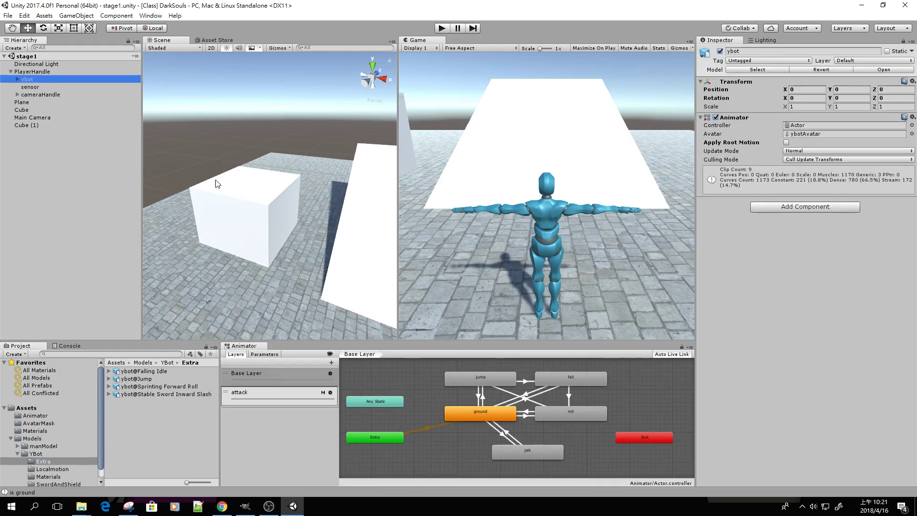
{"action": "left_click_drag", "start_coordinate": [443, 340], "coordinate": [420, 233]}
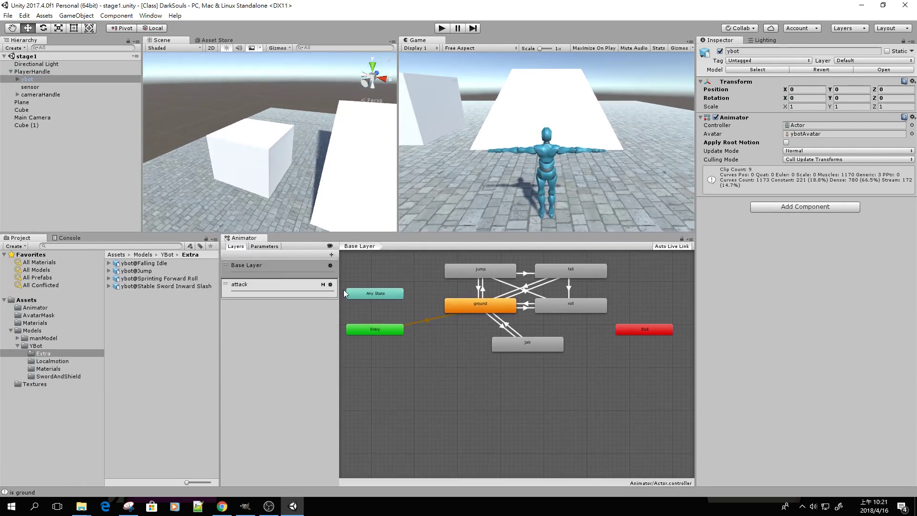
{"action": "left_click", "coordinate": [255, 284]}
{"action": "scroll", "coordinate": [467, 293], "scroll_direction": "up", "scroll_amount": 3}
{"action": "left_click_drag", "start_coordinate": [651, 357], "coordinate": [581, 431]}
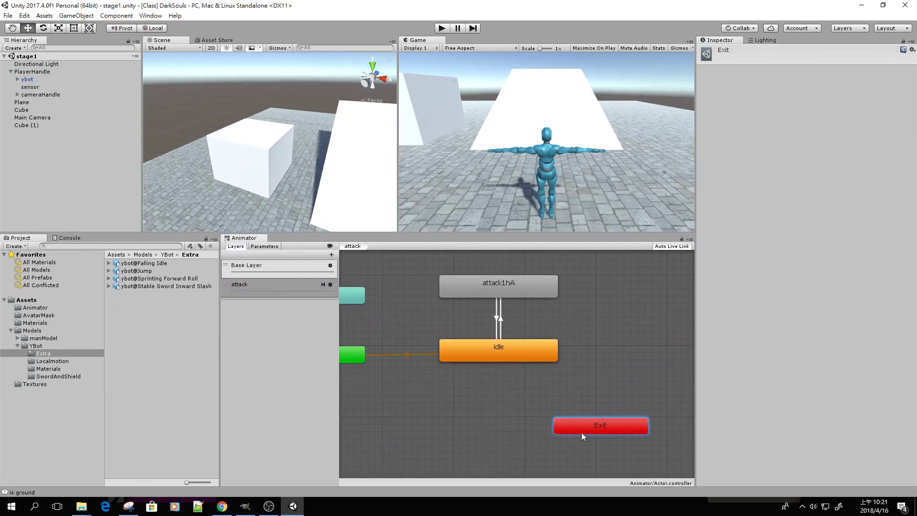
{"action": "middle_click_drag", "start_coordinate": [511, 292], "coordinate": [454, 335]}
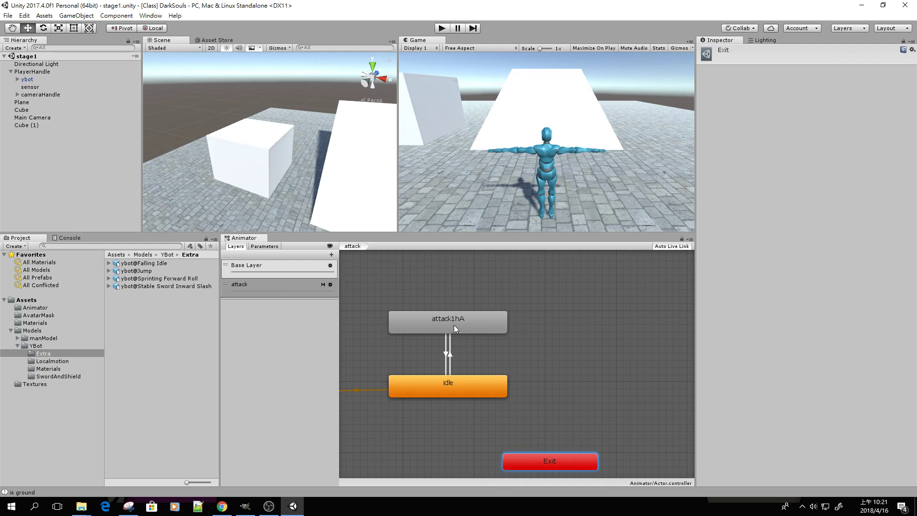
Add the Stable Sword Inward Slash animation as a state beside attack1hA in the attack layer and rename it attack1hB.
{"action": "left_click_drag", "start_coordinate": [159, 291], "coordinate": [565, 311]}
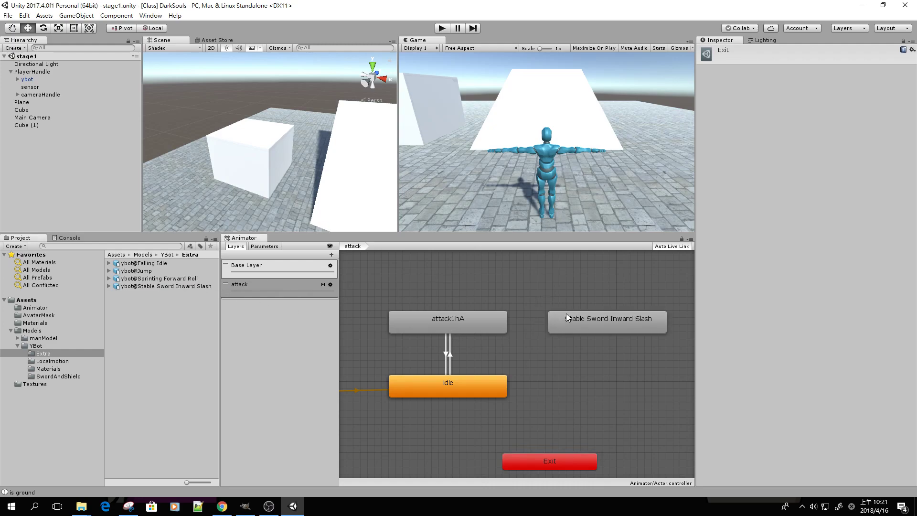
{"action": "left_click", "coordinate": [579, 324]}
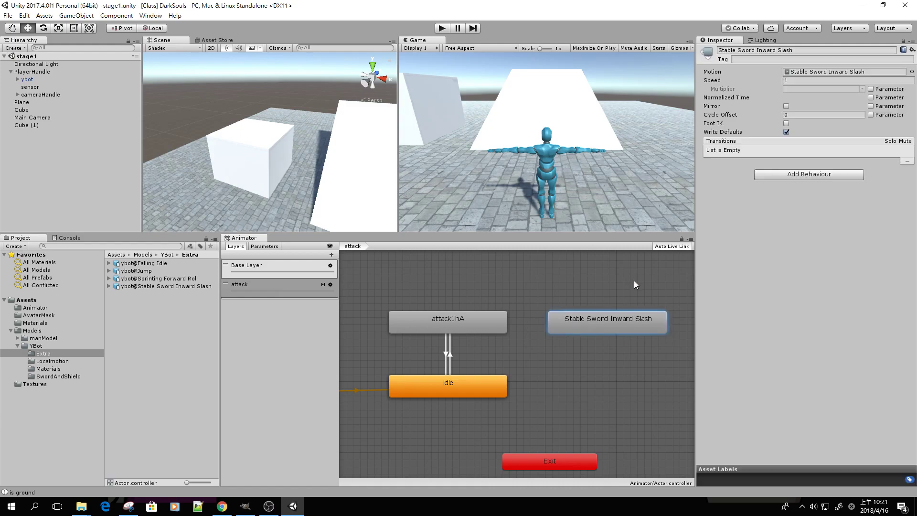
{"action": "left_click", "coordinate": [753, 52]}
{"action": "type", "text": "attack"}
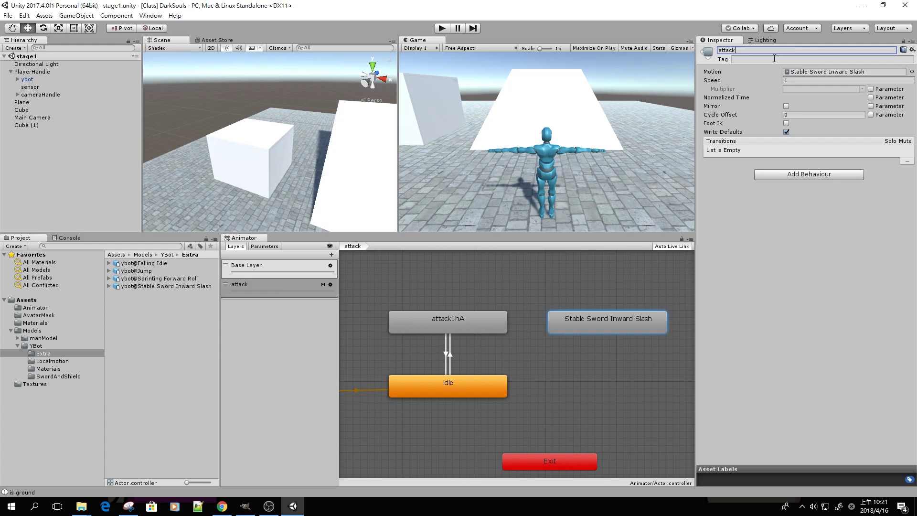
{"action": "type", "text": "1hB"}
{"action": "key", "text": "Return"}
Create transitions from attack1hA to attack1hB and from attack1hB to idle.
{"action": "left_click", "coordinate": [477, 325]}
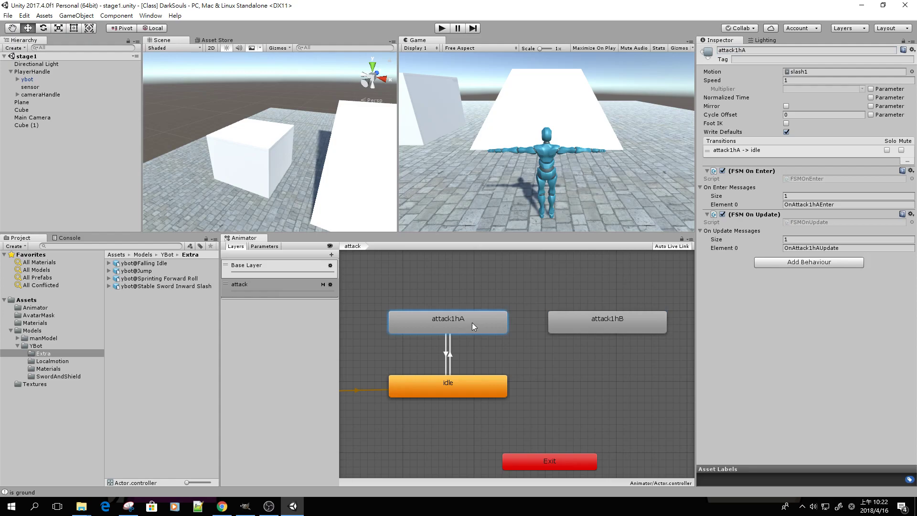
{"action": "right_click", "coordinate": [474, 326]}
{"action": "left_click", "coordinate": [511, 329]}
{"action": "left_click", "coordinate": [567, 325]}
{"action": "right_click", "coordinate": [574, 326]}
{"action": "left_click", "coordinate": [592, 332]}
{"action": "left_click", "coordinate": [492, 377]}
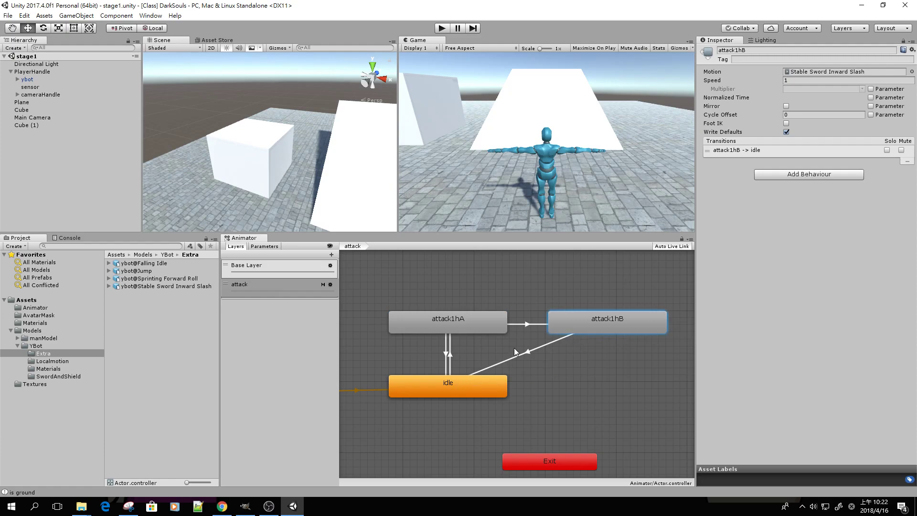
Add an attack condition to the transition from attack1hA to attack1hB.
{"action": "left_click", "coordinate": [528, 324]}
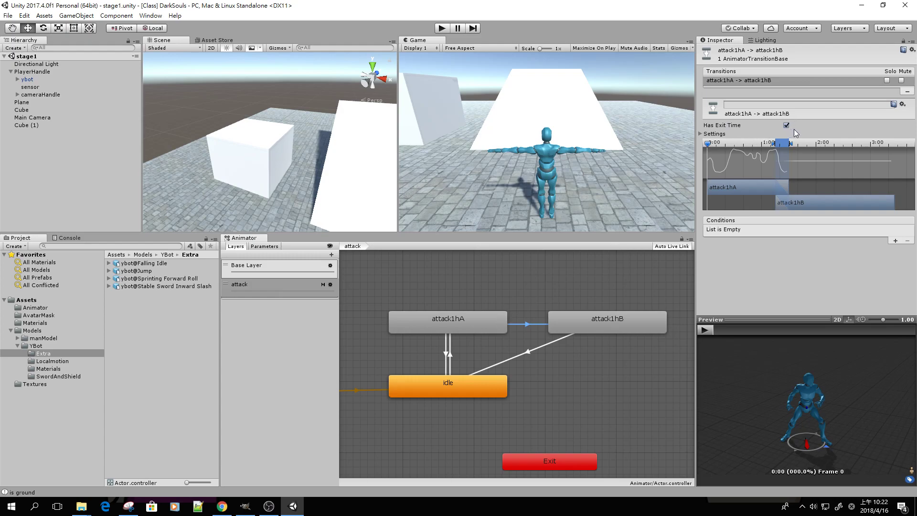
{"action": "left_click", "coordinate": [895, 241]}
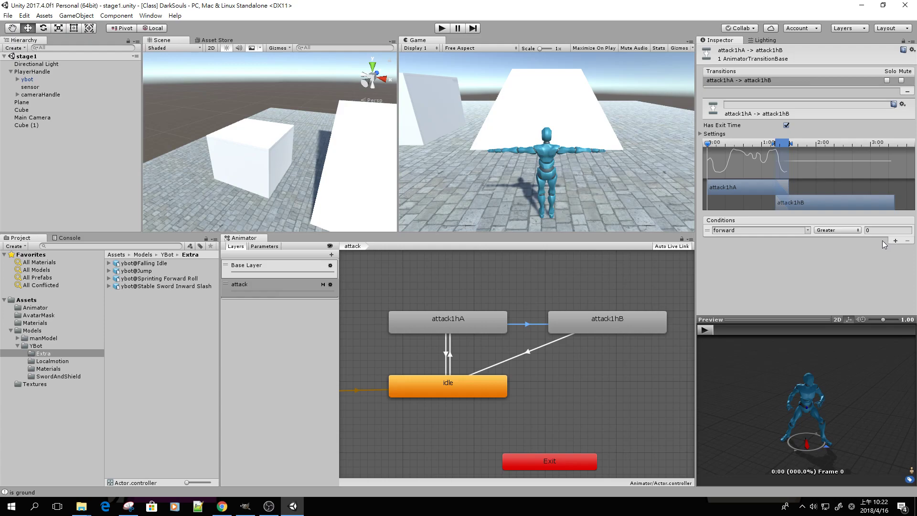
{"action": "left_click", "coordinate": [812, 231]}
{"action": "left_click", "coordinate": [828, 293]}
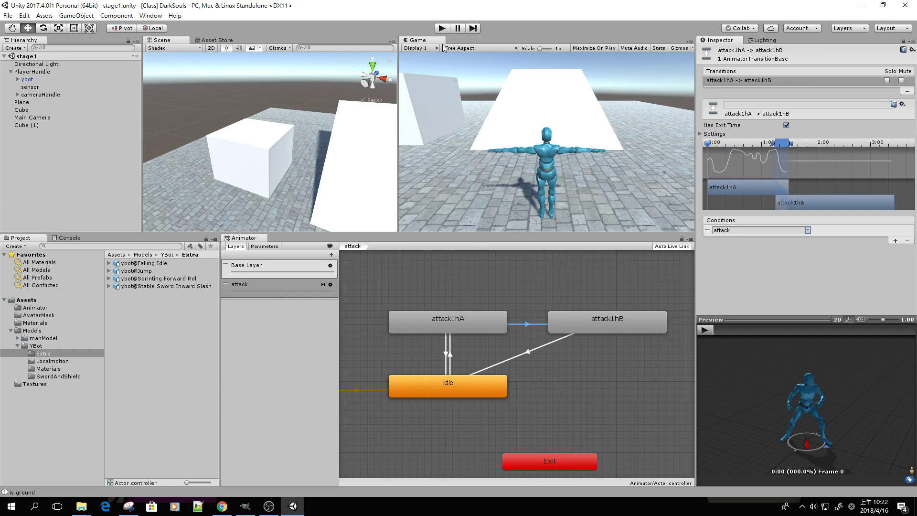
Run the scene briefly in play mode and stop it again.
{"action": "left_click", "coordinate": [443, 29]}
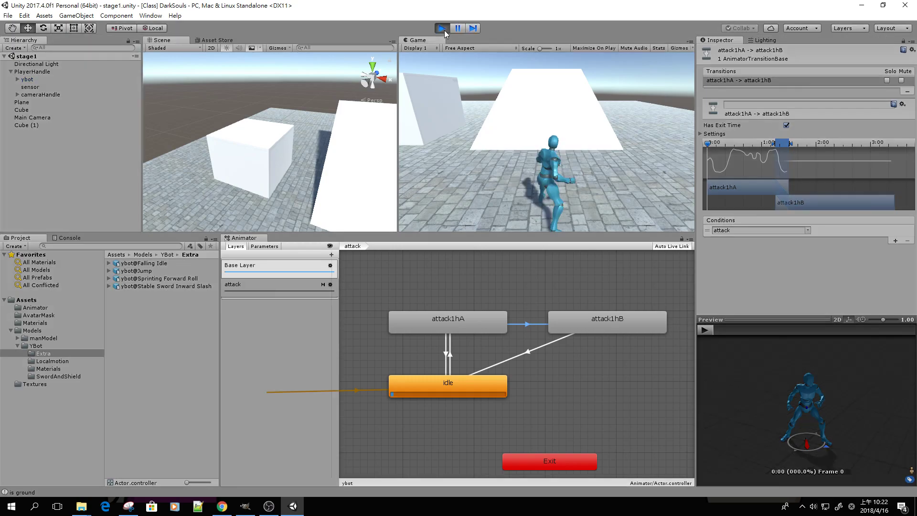
{"action": "left_click", "coordinate": [444, 32]}
Reorder attack1hA's transitions so that attack1hA -> attack1hB comes before attack1hA -> idle.
{"action": "left_click", "coordinate": [462, 319]}
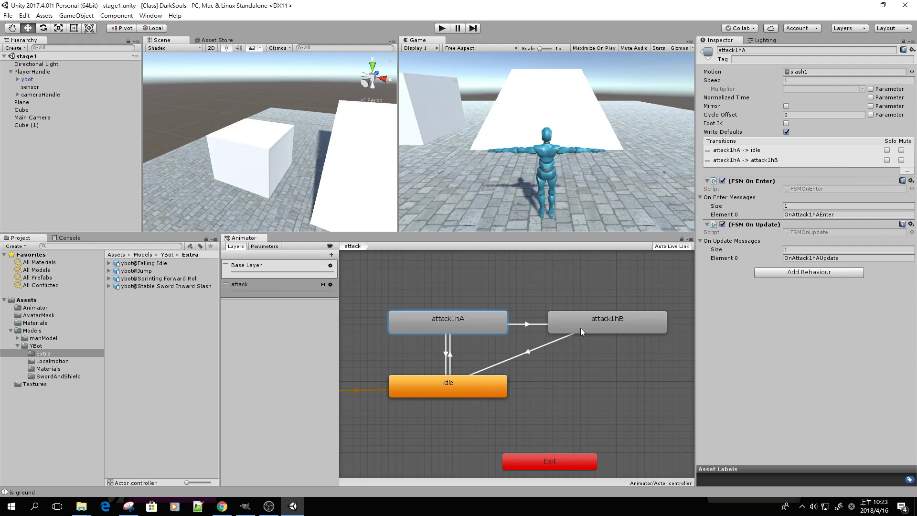
{"action": "left_click", "coordinate": [538, 324]}
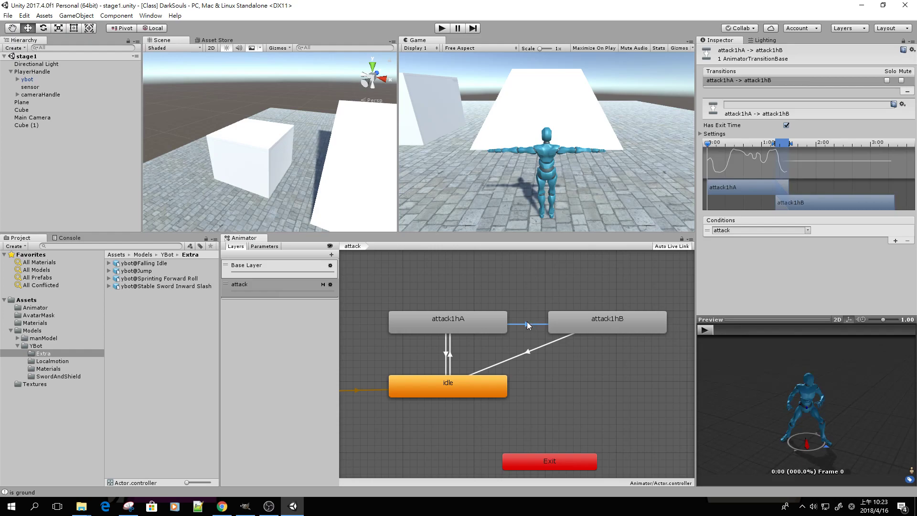
{"action": "left_click", "coordinate": [499, 325]}
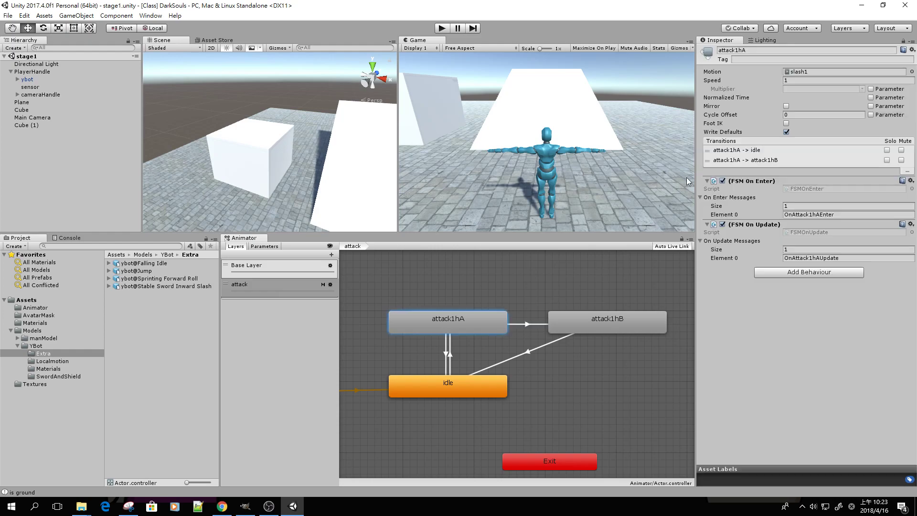
{"action": "left_click_drag", "start_coordinate": [708, 162], "coordinate": [709, 151]}
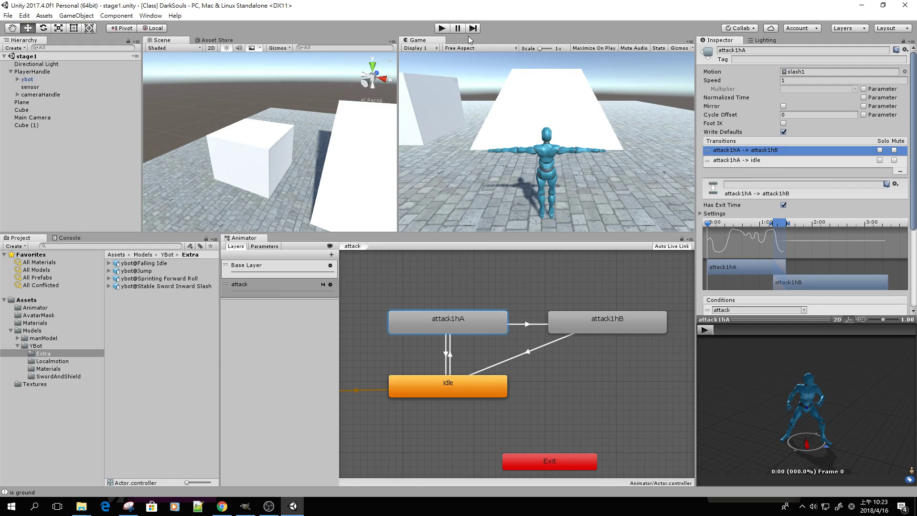
Run the scene with an enlarged Game view and trigger single and repeated attacks to check the attack1hA to attack1hB combo.
{"action": "left_click", "coordinate": [441, 28]}
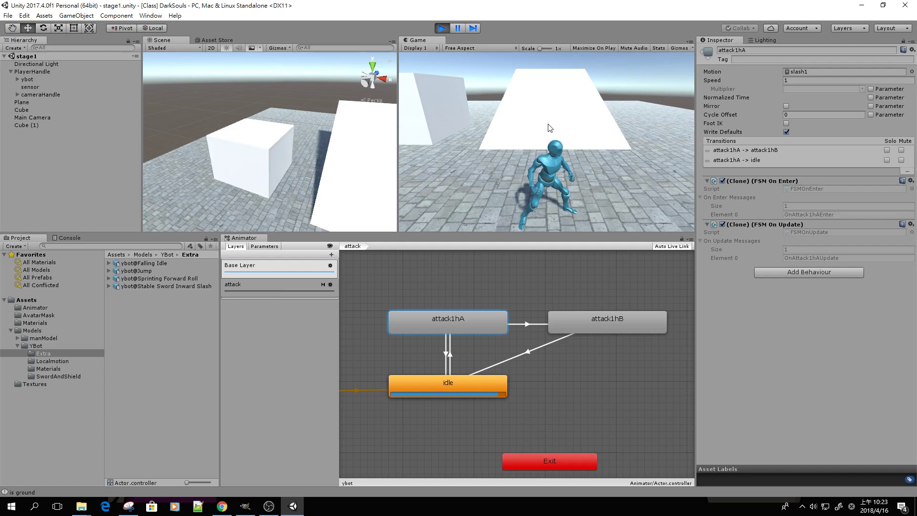
{"action": "left_click_drag", "start_coordinate": [580, 234], "coordinate": [580, 290]}
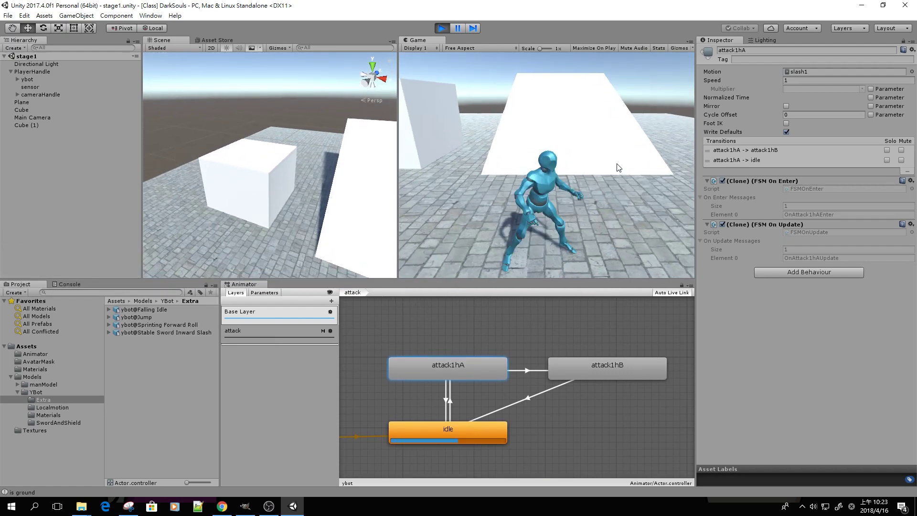
{"action": "key", "text": "j"}
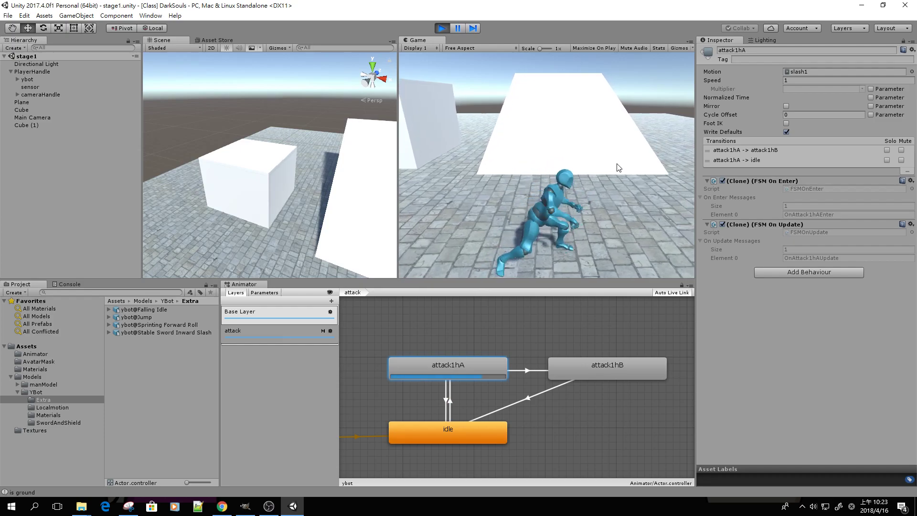
{"action": "key", "text": "j"}
{"action": "key", "text": "j"}
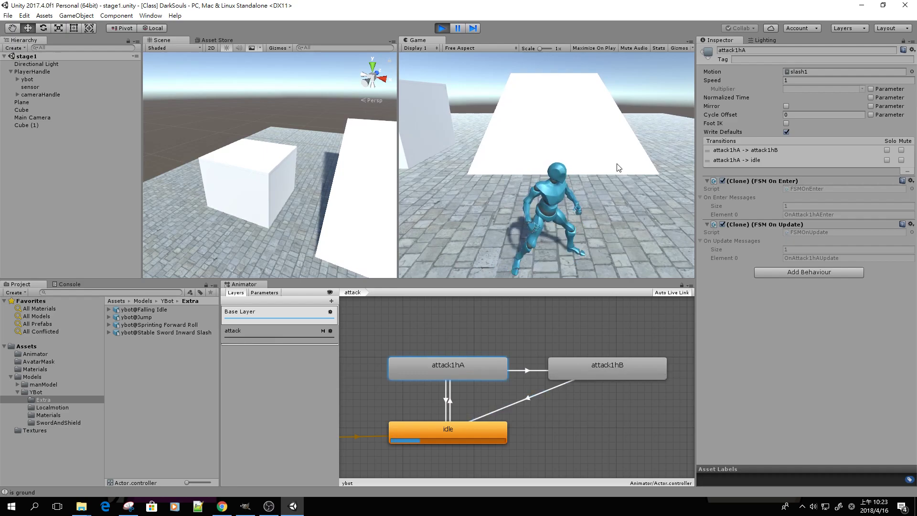
{"action": "key", "text": "j"}
{"action": "key", "text": "j"}
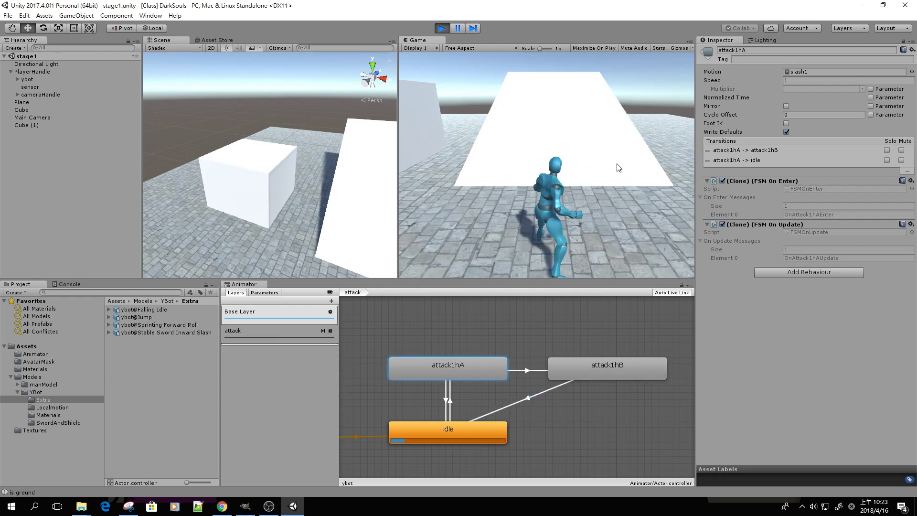
{"action": "key", "text": "j"}
{"action": "key", "text": "j"}
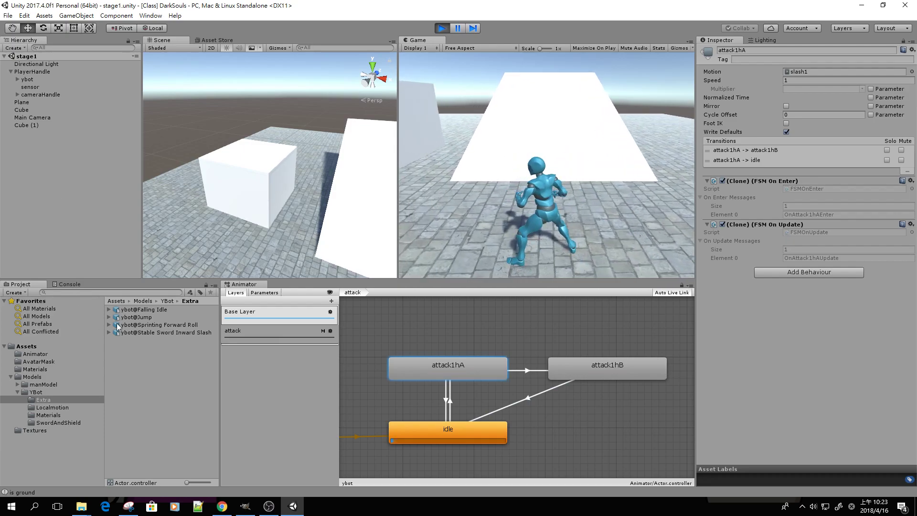
Locate the motion clip assigned to the attack1hB state in the project and stop play mode.
{"action": "left_click", "coordinate": [592, 372]}
{"action": "left_click", "coordinate": [810, 72]}
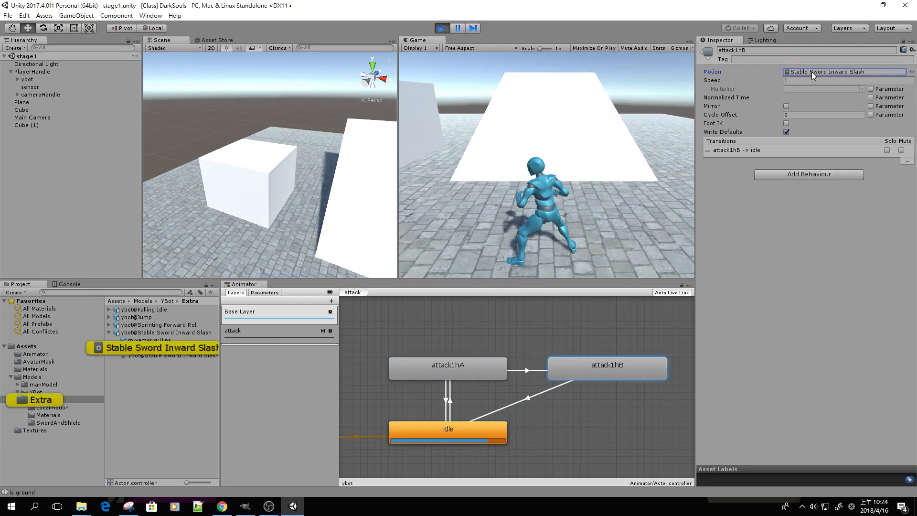
{"action": "left_click", "coordinate": [191, 347]}
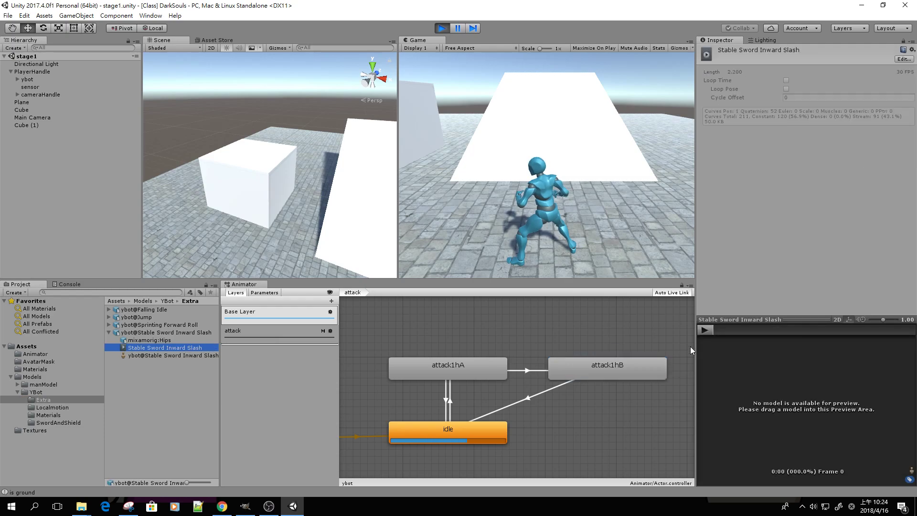
{"action": "left_click", "coordinate": [441, 29]}
Set the rig animation type of ybot@Stable Sword Inward Slash to Humanoid in its import settings.
{"action": "left_click", "coordinate": [162, 348]}
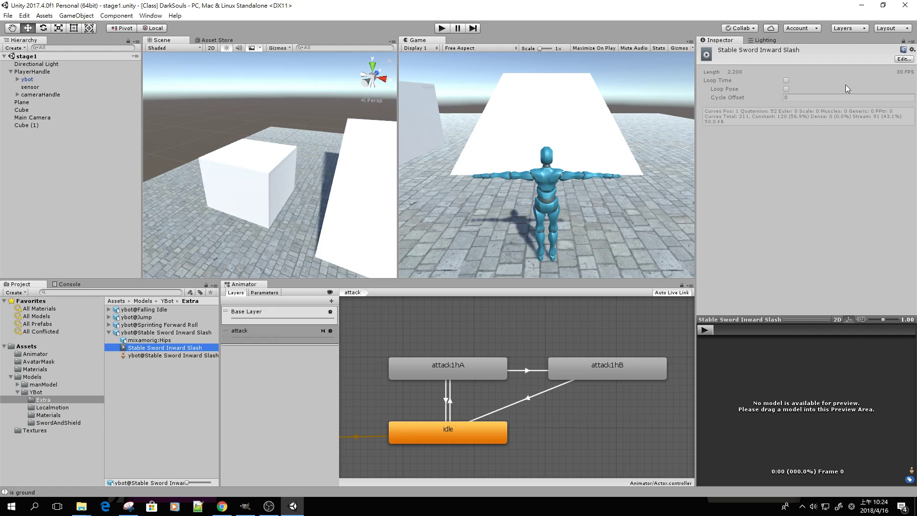
{"action": "left_click", "coordinate": [903, 59]}
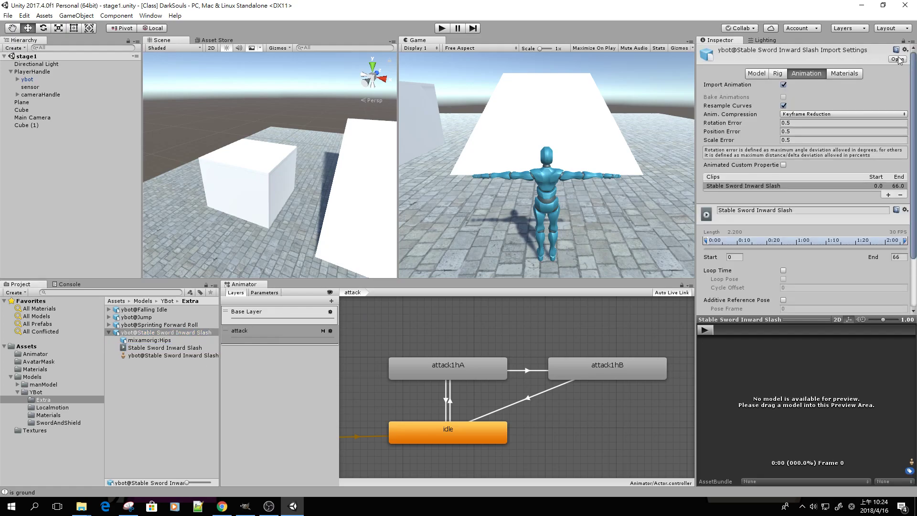
{"action": "left_click", "coordinate": [778, 74]}
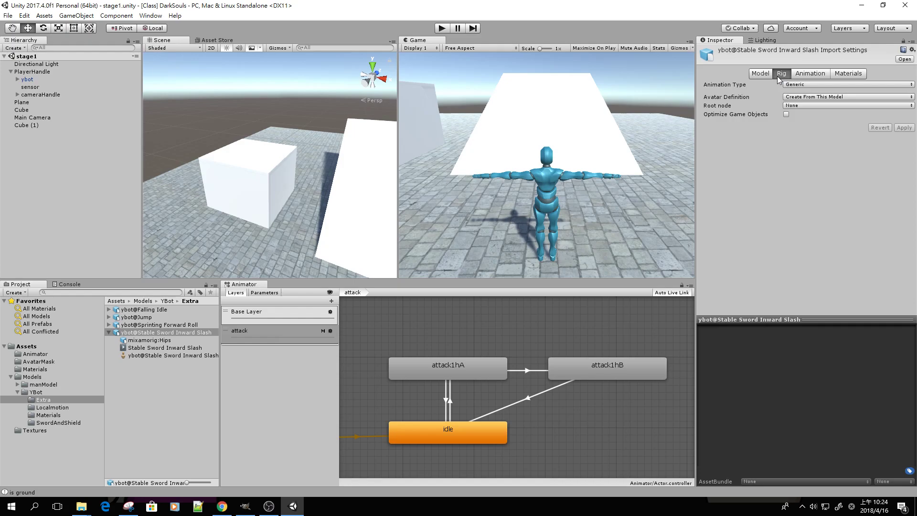
{"action": "left_click", "coordinate": [805, 85]}
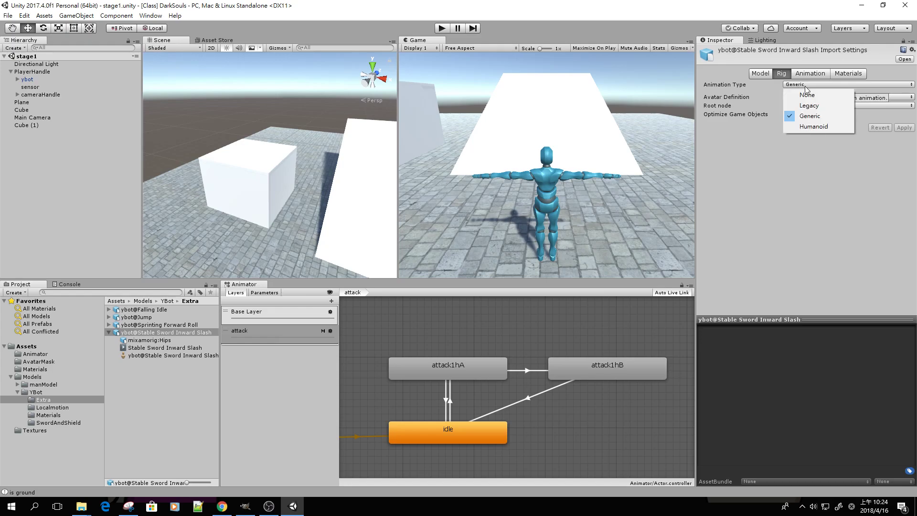
{"action": "left_click", "coordinate": [810, 128]}
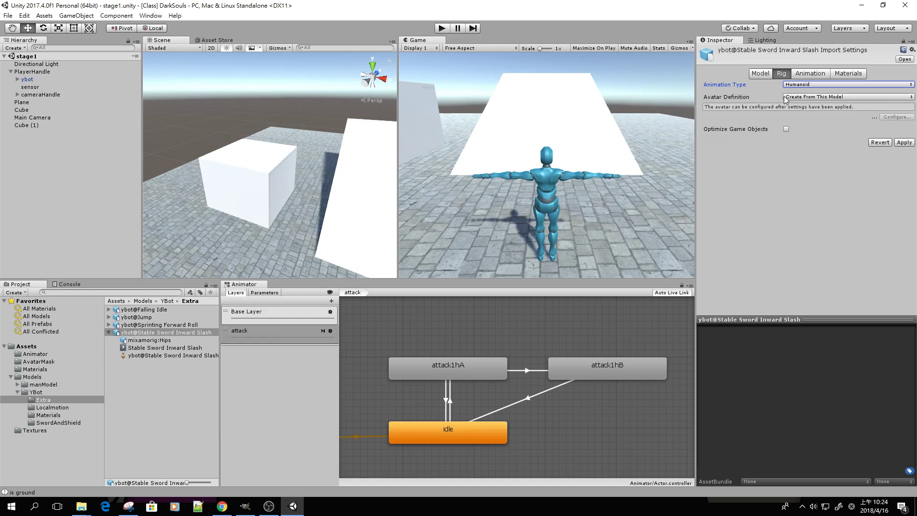
Set the avatar definition to Copy From Other Avatar with ybotAvatar as source, decline switching to Generic, and apply the rig settings.
{"action": "left_click", "coordinate": [809, 98]}
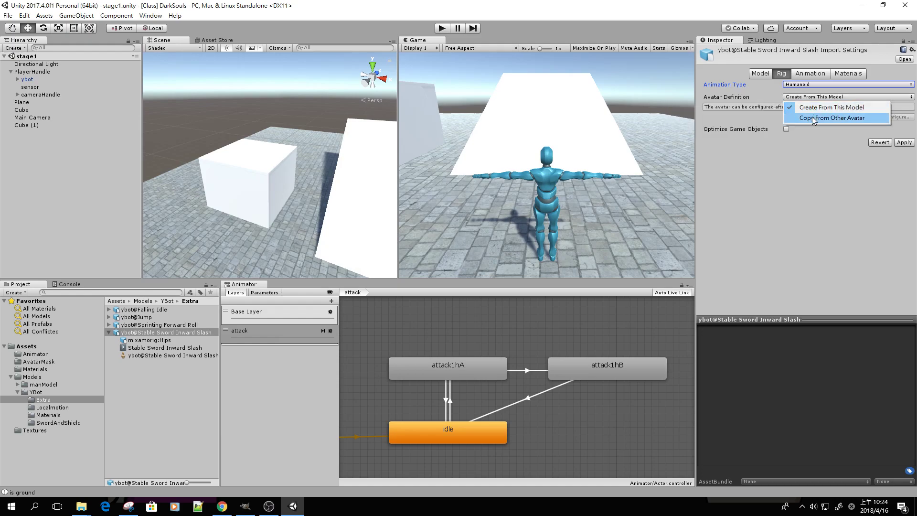
{"action": "left_click", "coordinate": [814, 118]}
{"action": "left_click", "coordinate": [911, 128]}
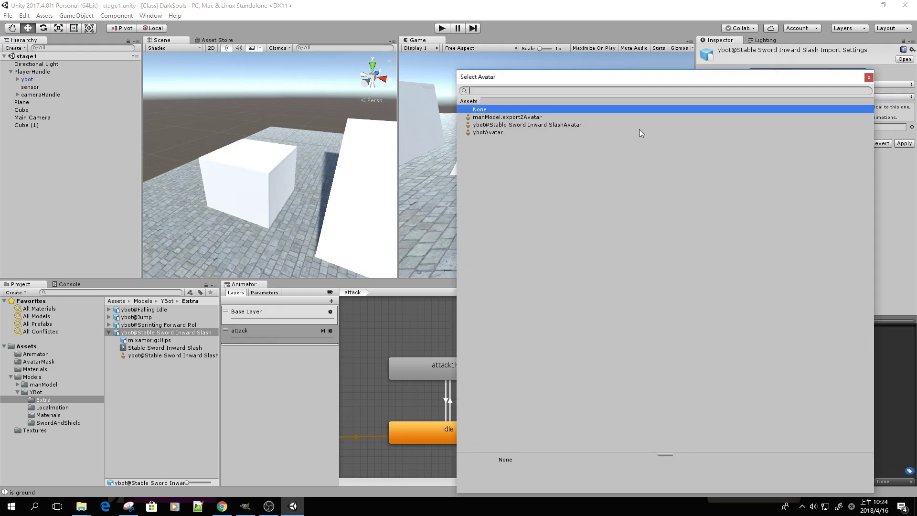
{"action": "left_click", "coordinate": [496, 133]}
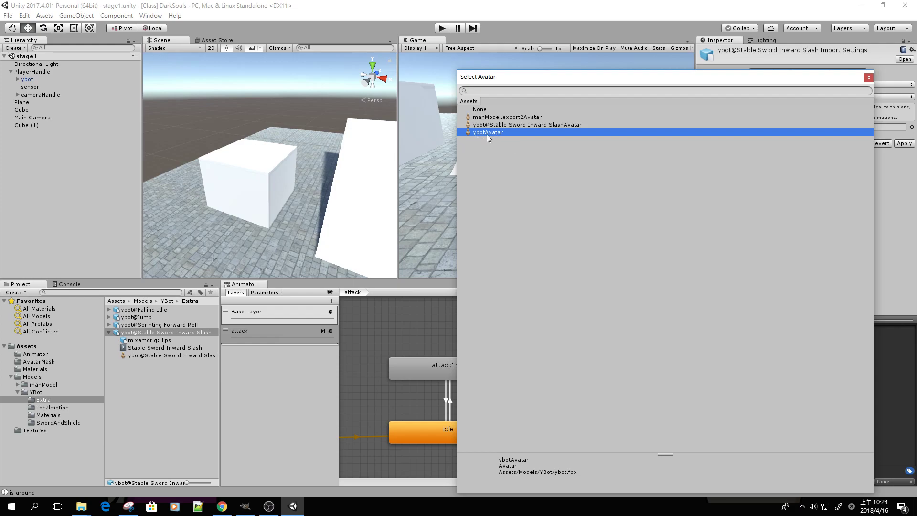
{"action": "double_click", "coordinate": [499, 134]}
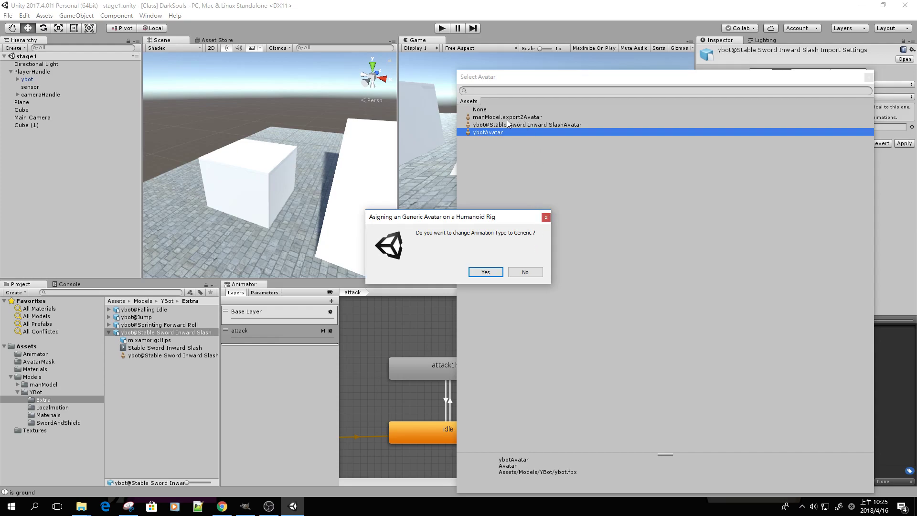
{"action": "left_click", "coordinate": [524, 271]}
{"action": "left_click", "coordinate": [911, 127]}
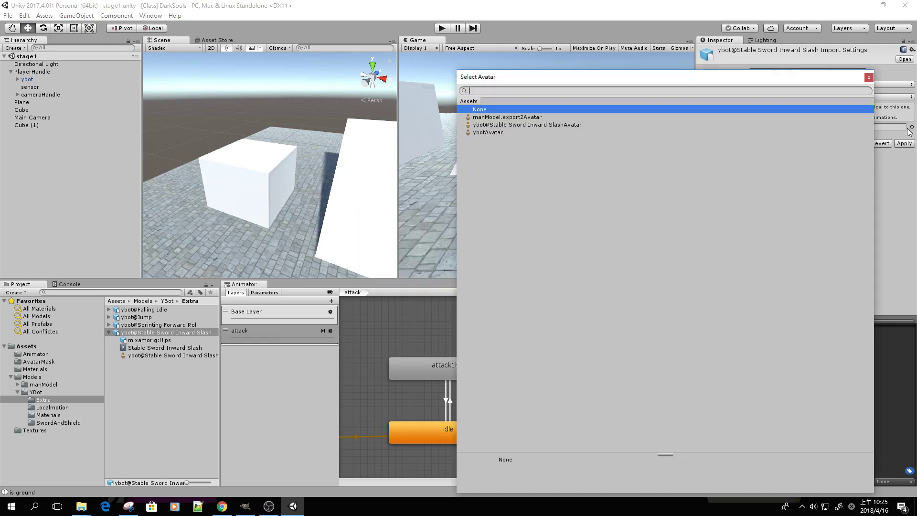
{"action": "left_click", "coordinate": [497, 133]}
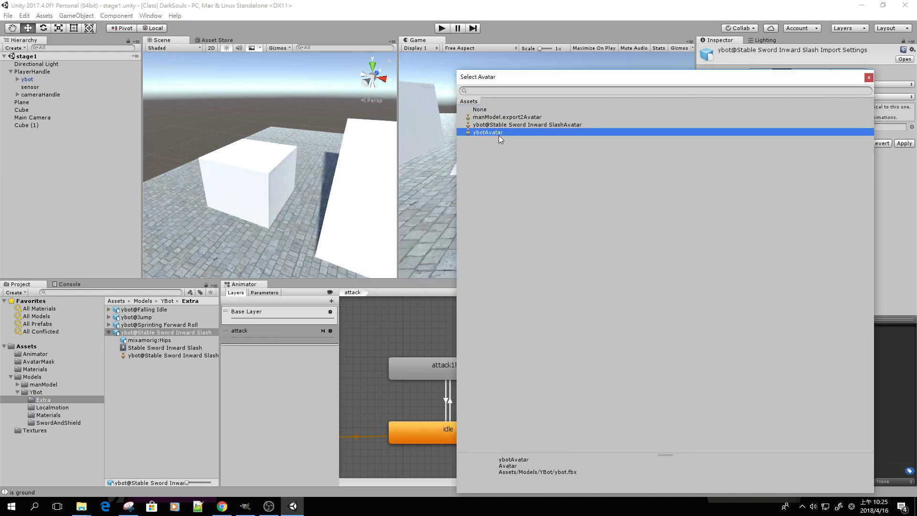
{"action": "double_click", "coordinate": [502, 133]}
{"action": "left_click", "coordinate": [903, 143]}
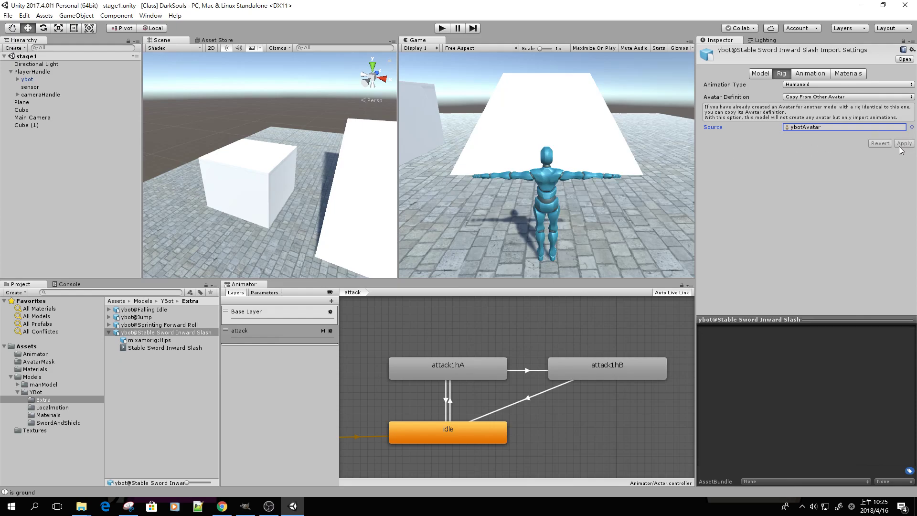
Play the scene, trigger several attacks to test the two-slash combo with the humanoid clip, and stop play mode.
{"action": "left_click", "coordinate": [437, 29]}
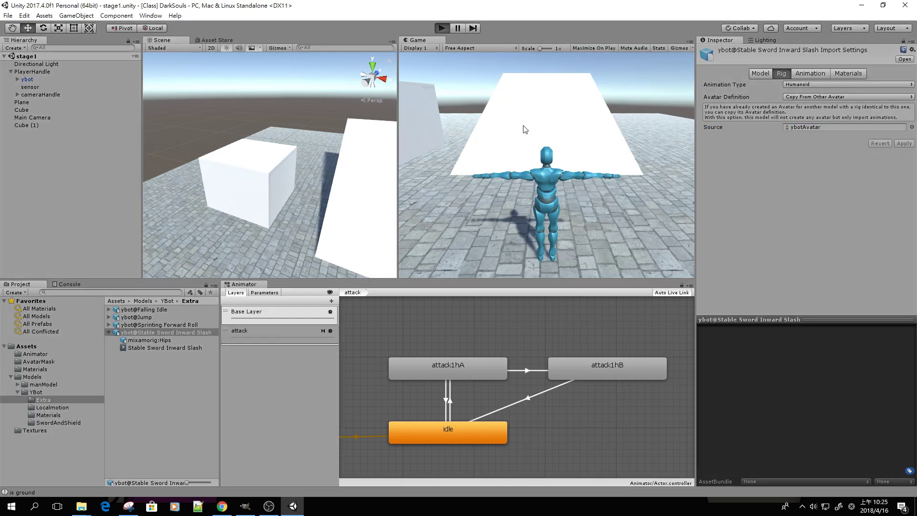
{"action": "key", "text": "j"}
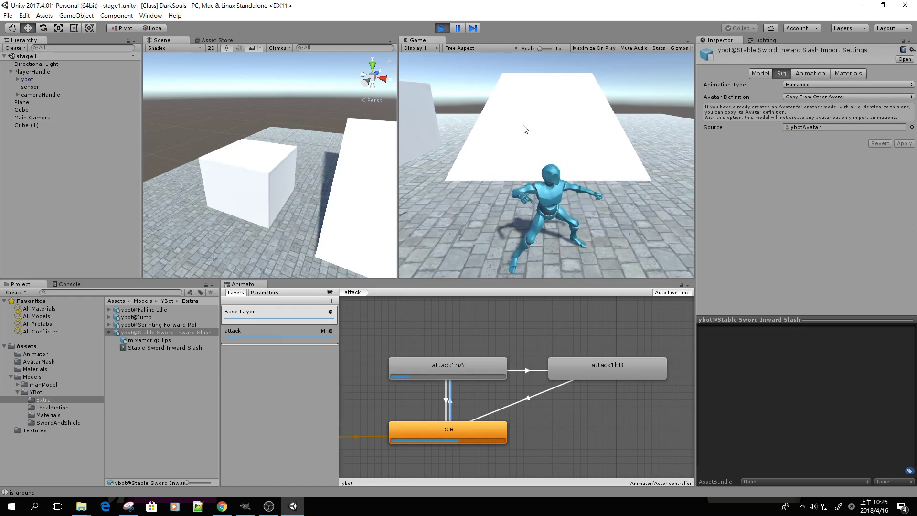
{"action": "key", "text": "j"}
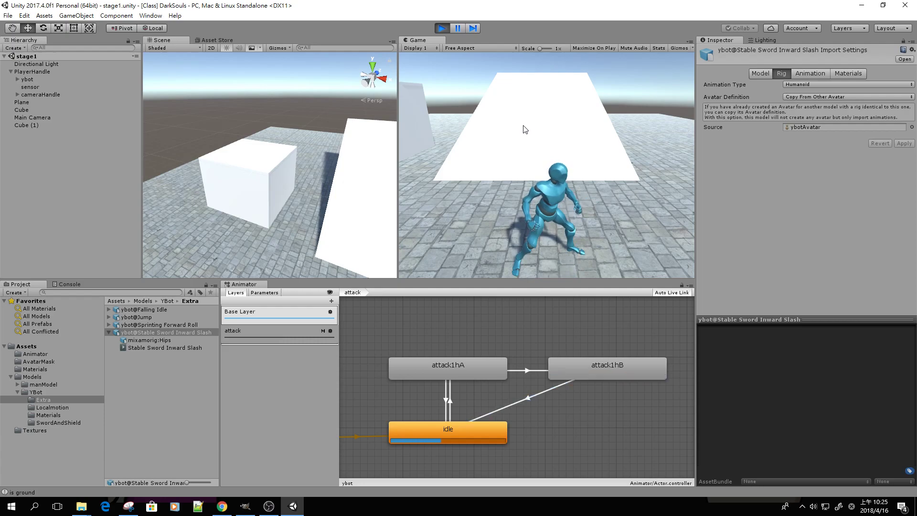
{"action": "key", "text": "j"}
{"action": "key", "text": "j"}
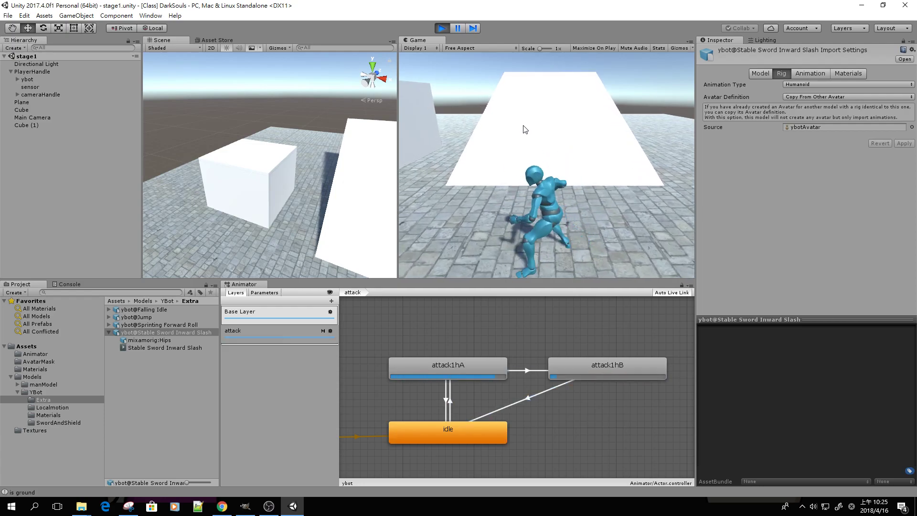
{"action": "key", "text": "j"}
{"action": "key", "text": "j"}
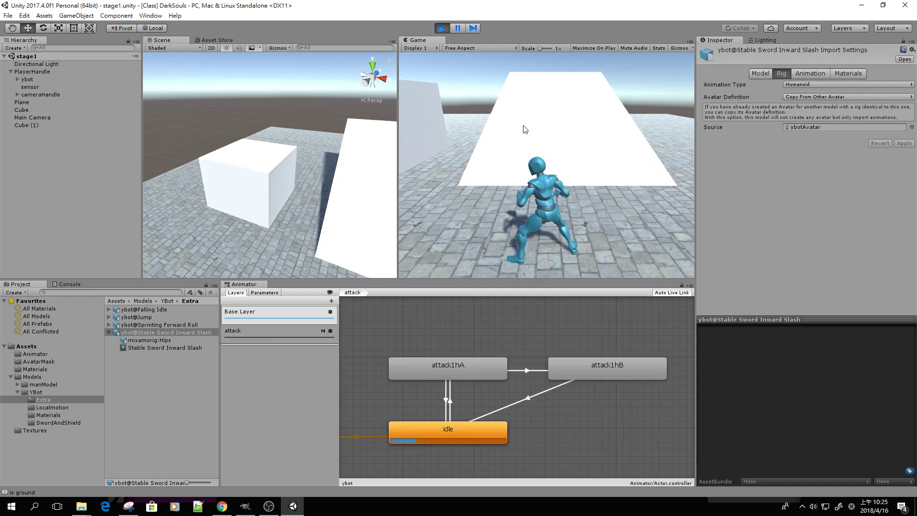
{"action": "left_click", "coordinate": [441, 28]}
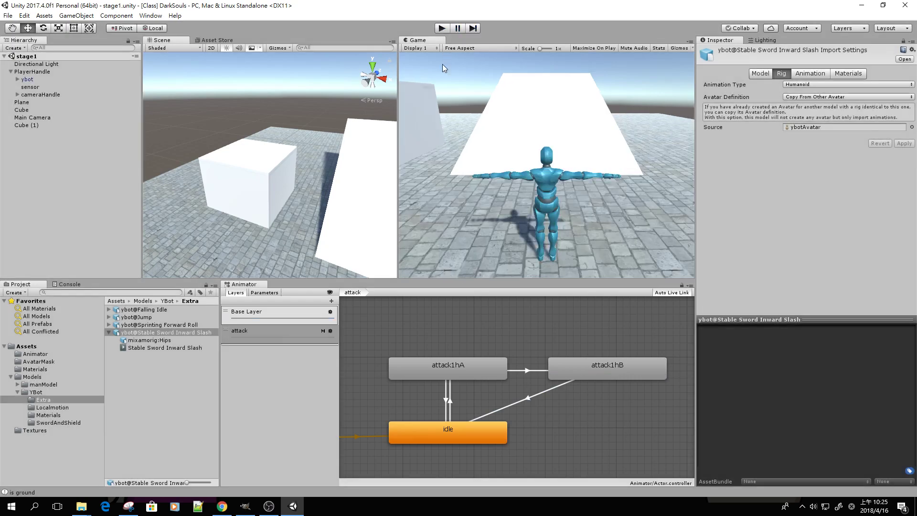
Bake the Stable Sword Inward Slash clip's root transform rotation into the pose, based upon Original, and preview the animation.
{"action": "left_click", "coordinate": [138, 348]}
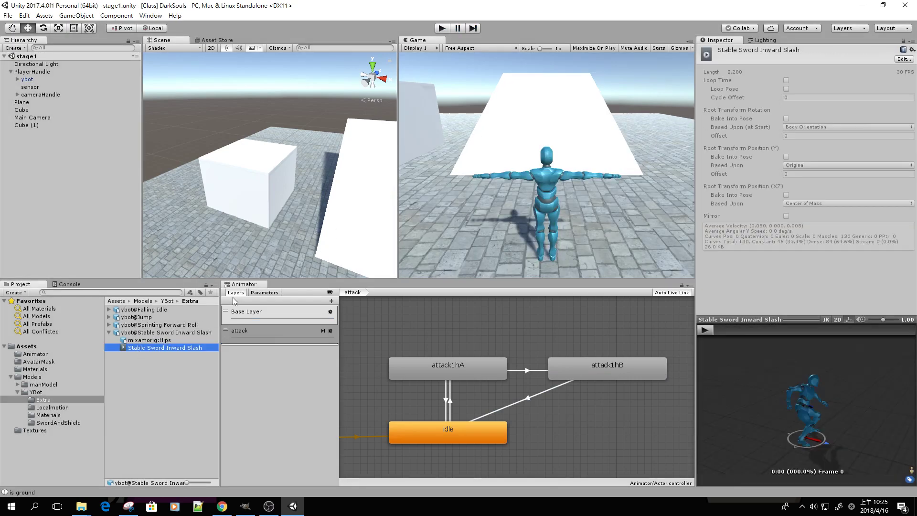
{"action": "left_click", "coordinate": [906, 60]}
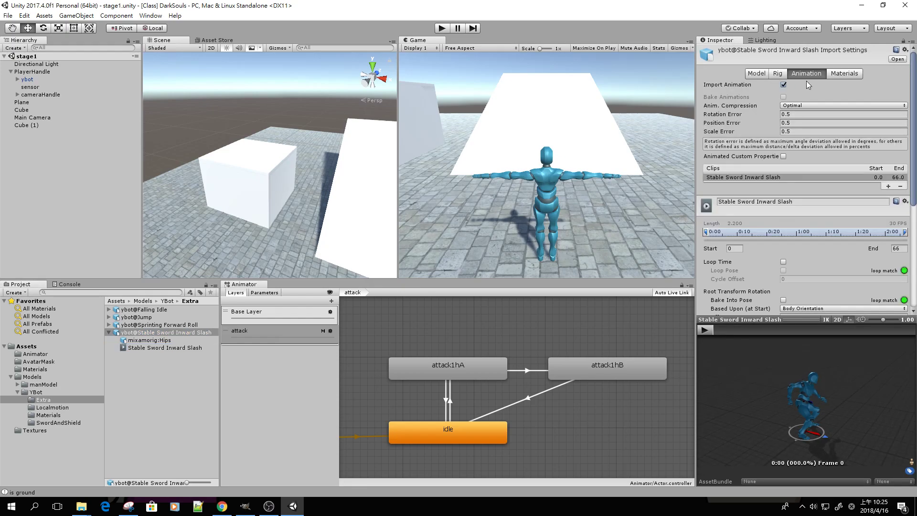
{"action": "scroll", "coordinate": [816, 119], "scroll_direction": "down", "scroll_amount": 3}
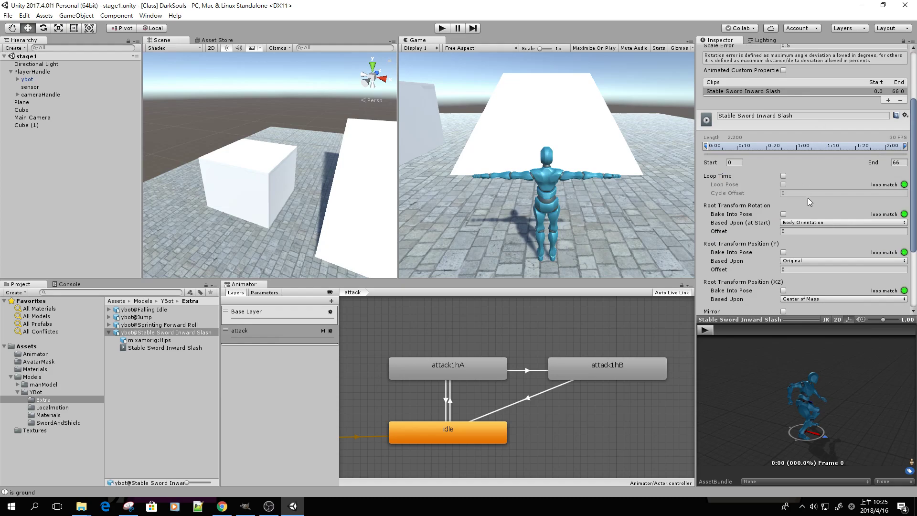
{"action": "scroll", "coordinate": [807, 191], "scroll_direction": "up", "scroll_amount": 3}
{"action": "scroll", "coordinate": [807, 187], "scroll_direction": "down", "scroll_amount": 4}
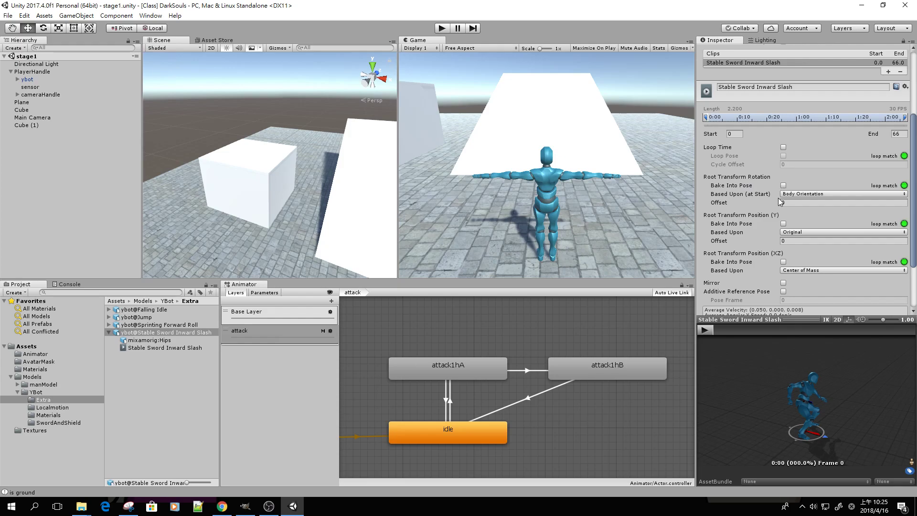
{"action": "left_click", "coordinate": [783, 185]}
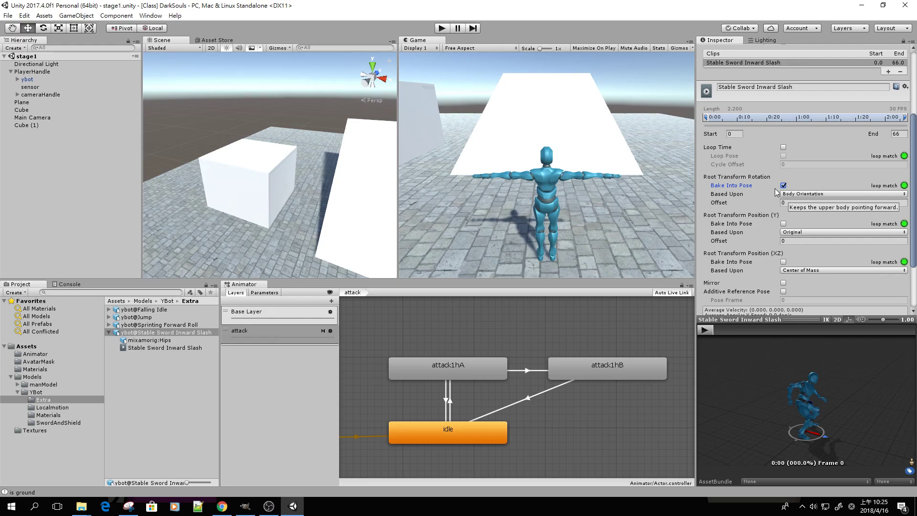
{"action": "left_click", "coordinate": [792, 194]}
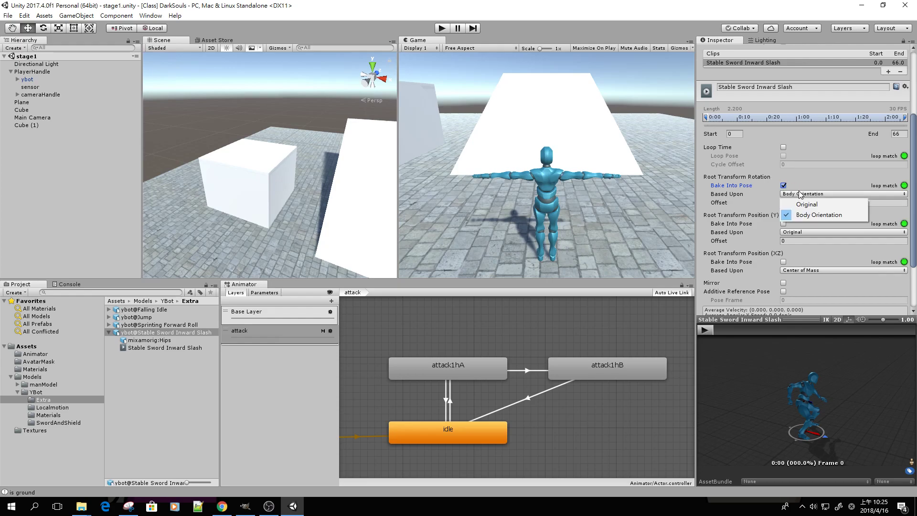
{"action": "left_click", "coordinate": [800, 203]}
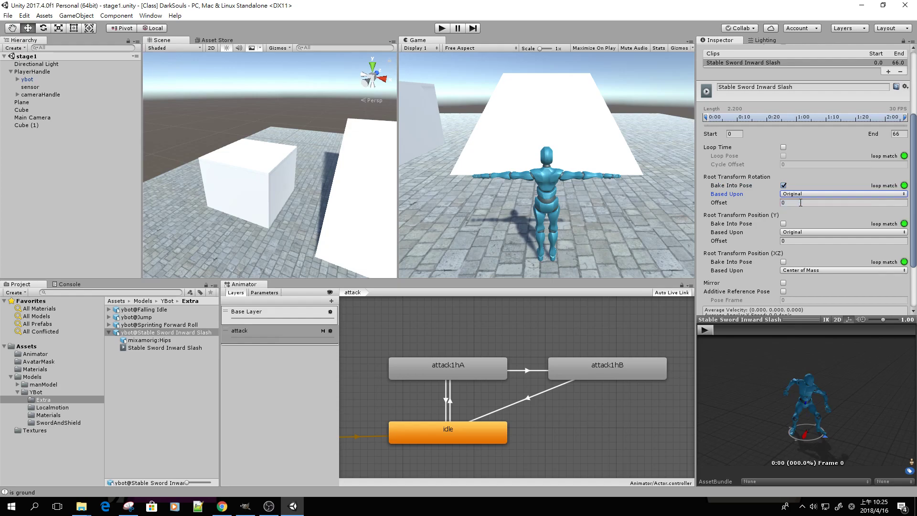
{"action": "left_click", "coordinate": [705, 330]}
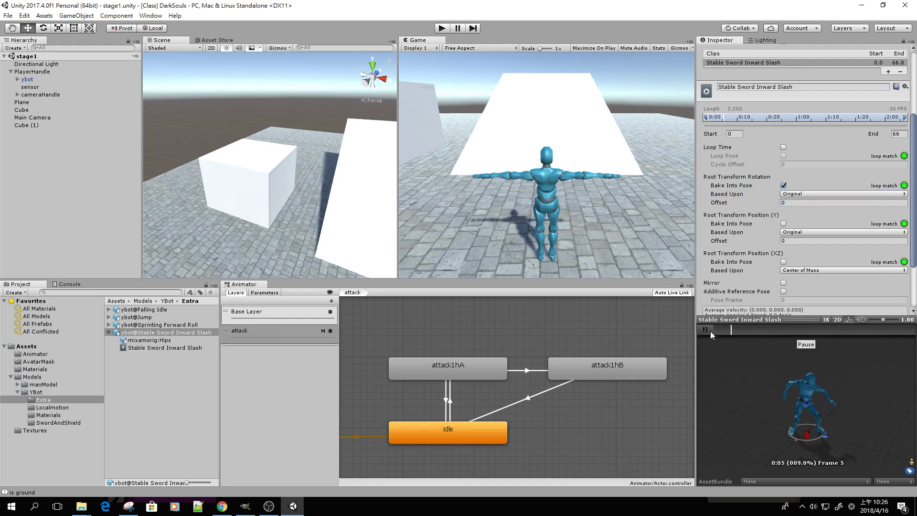
{"action": "left_click", "coordinate": [709, 330]}
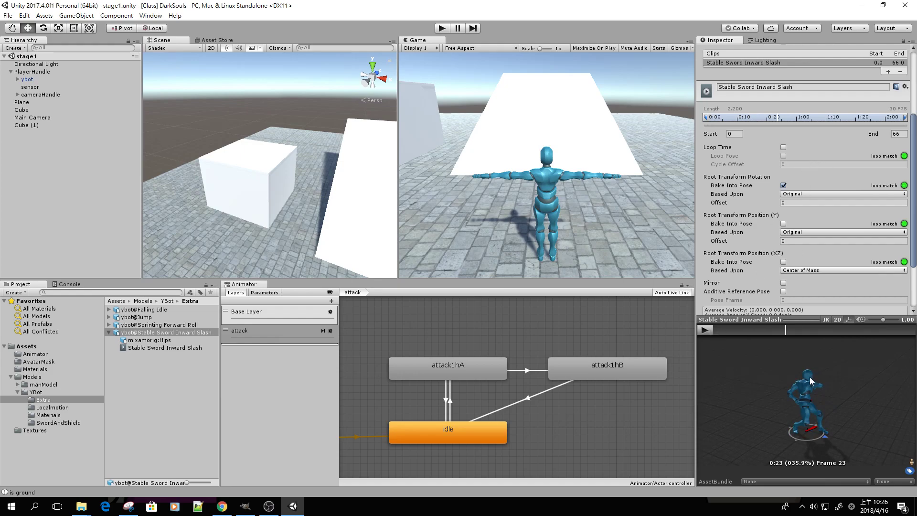
Apply the clip's baked root rotation settings and run the scene to test the two-slash combo.
{"action": "scroll", "coordinate": [848, 275], "scroll_direction": "down", "scroll_amount": 3}
{"action": "left_click", "coordinate": [897, 304]}
{"action": "left_click", "coordinate": [442, 28]}
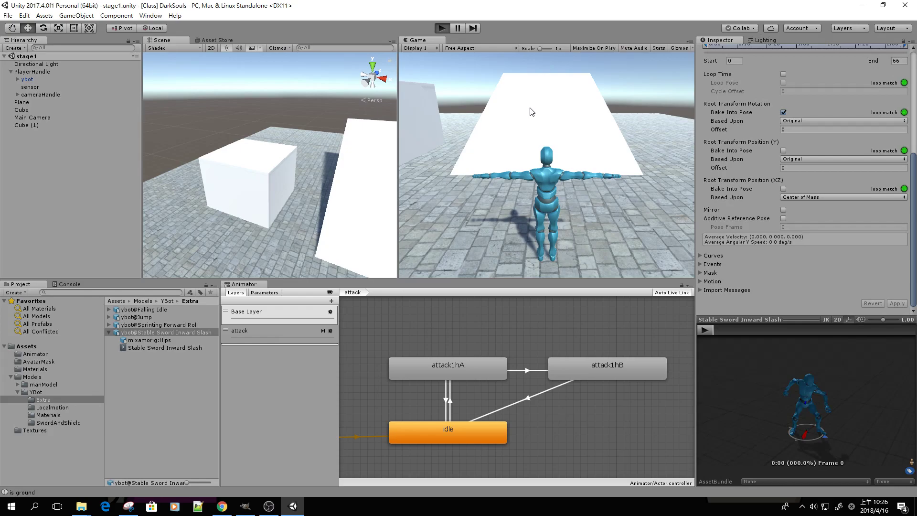
{"action": "key", "text": "w"}
{"action": "key", "text": "j"}
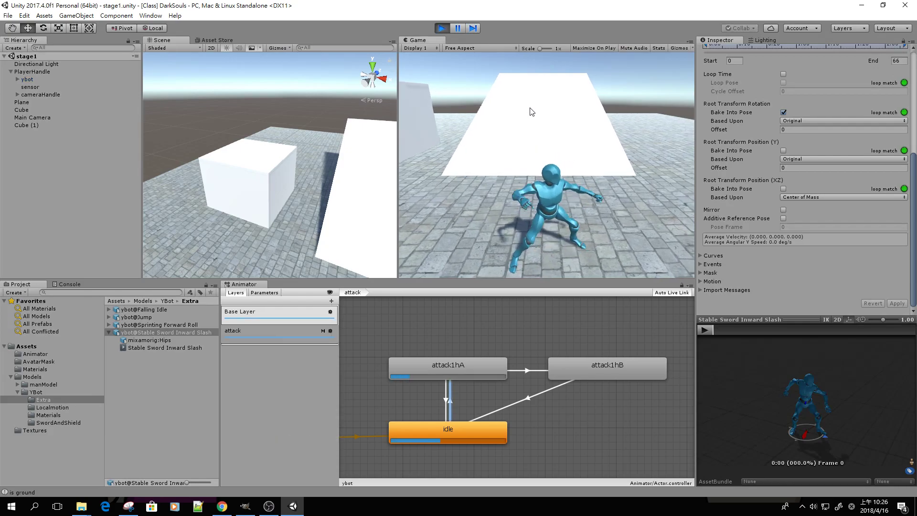
{"action": "key", "text": "j"}
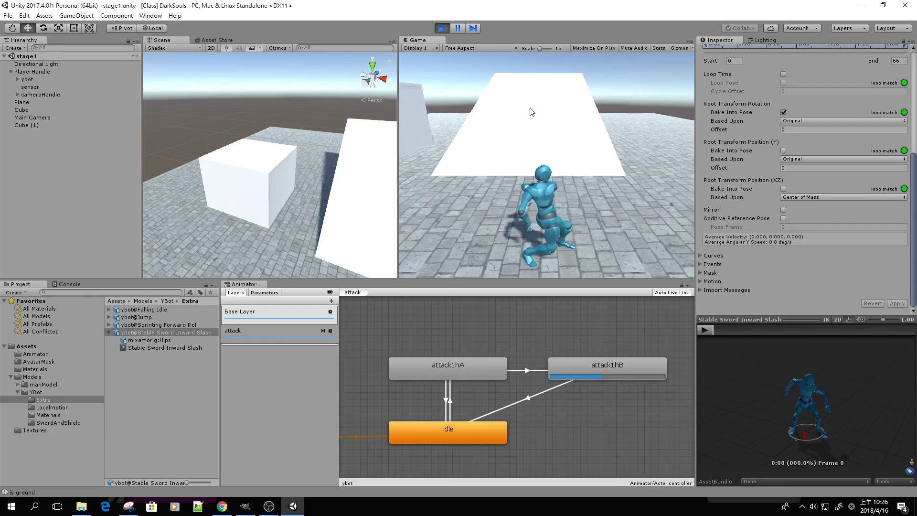
{"action": "key", "text": "w"}
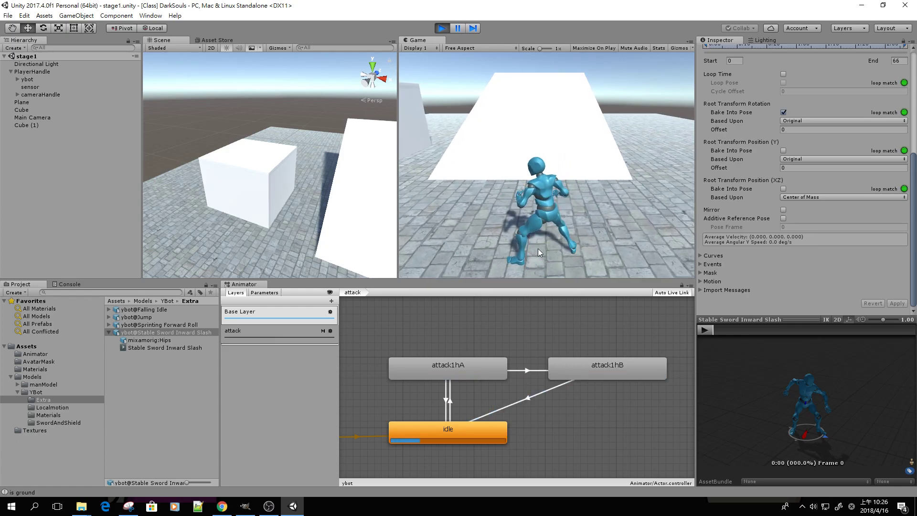
Frame ybot in the Scene view during play, trigger attacks to examine the slash up close, and stop play mode.
{"action": "left_click", "coordinate": [28, 79]}
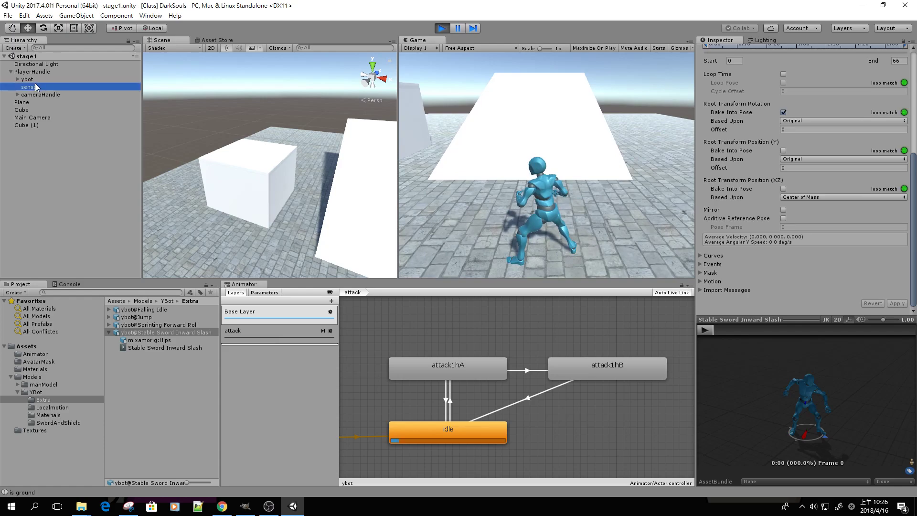
{"action": "key", "text": "f"}
{"action": "scroll", "coordinate": [280, 164], "scroll_direction": "up", "scroll_amount": 5}
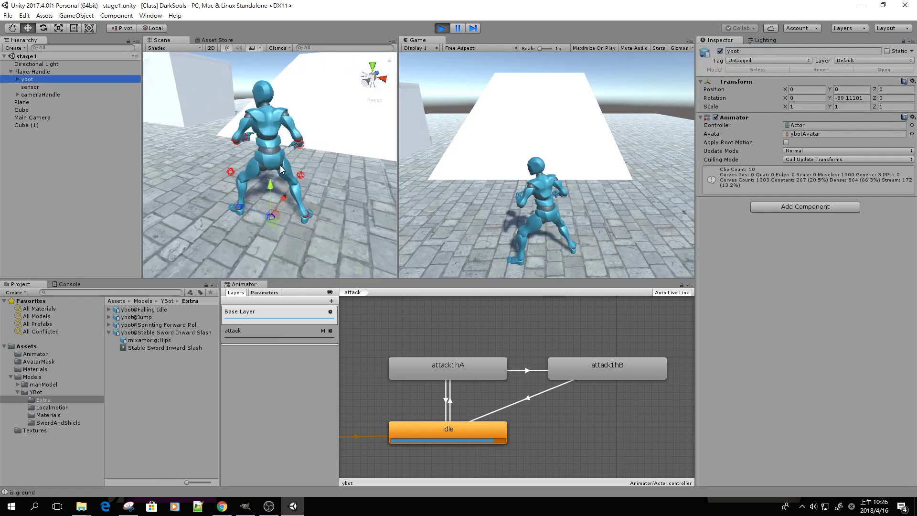
{"action": "left_click", "coordinate": [537, 153]}
{"action": "key", "text": "j"}
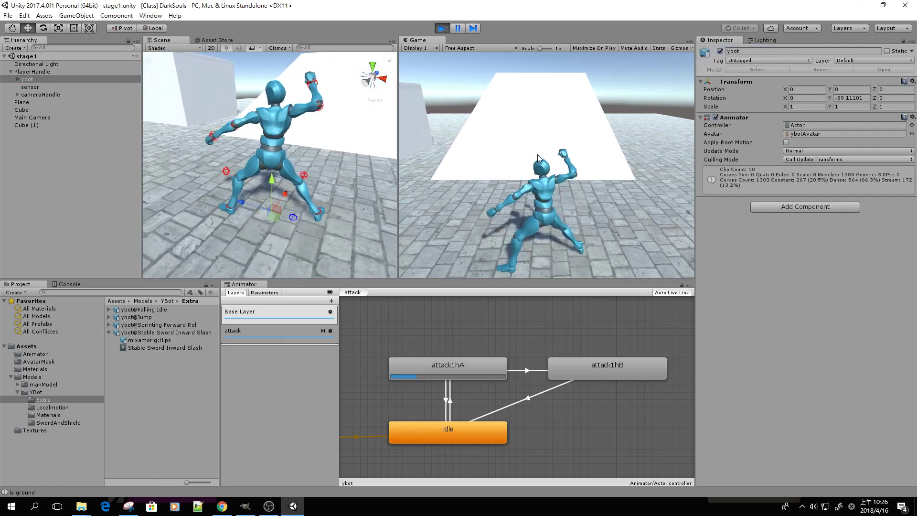
{"action": "key", "text": "j"}
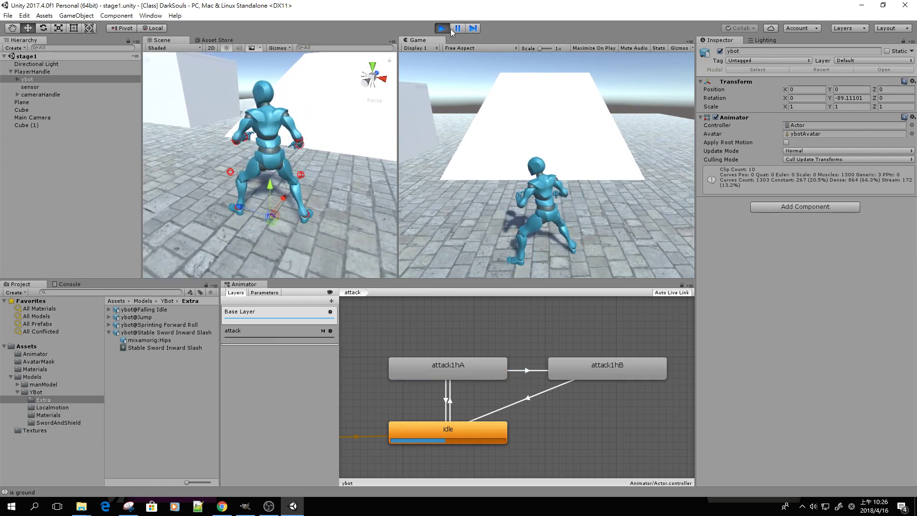
{"action": "key", "text": "ctrl+p"}
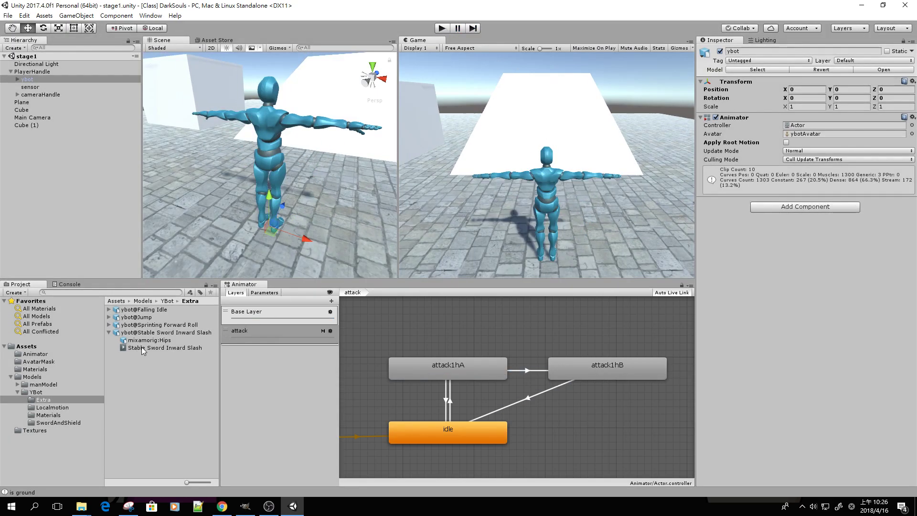
Bake the Stable Sword Inward Slash clip's Root Transform Position (Y) into the pose, based upon Feet, and apply the import settings.
{"action": "left_click", "coordinate": [141, 347]}
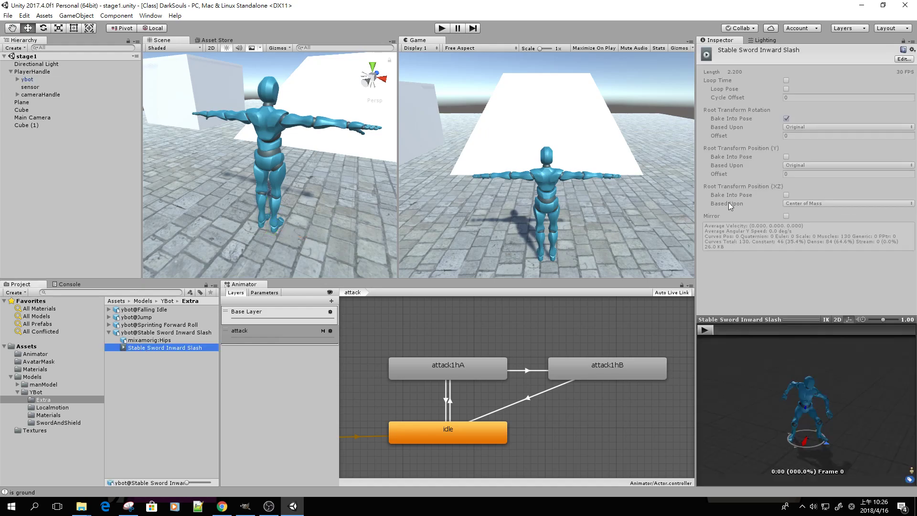
{"action": "left_click", "coordinate": [902, 59]}
{"action": "scroll", "coordinate": [814, 138], "scroll_direction": "down", "scroll_amount": 5}
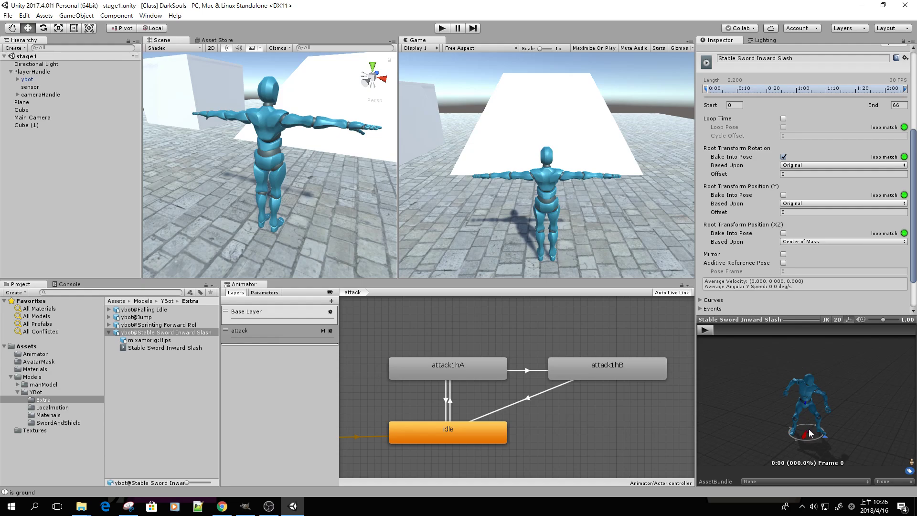
{"action": "left_click", "coordinate": [783, 195]}
{"action": "left_click", "coordinate": [795, 202]}
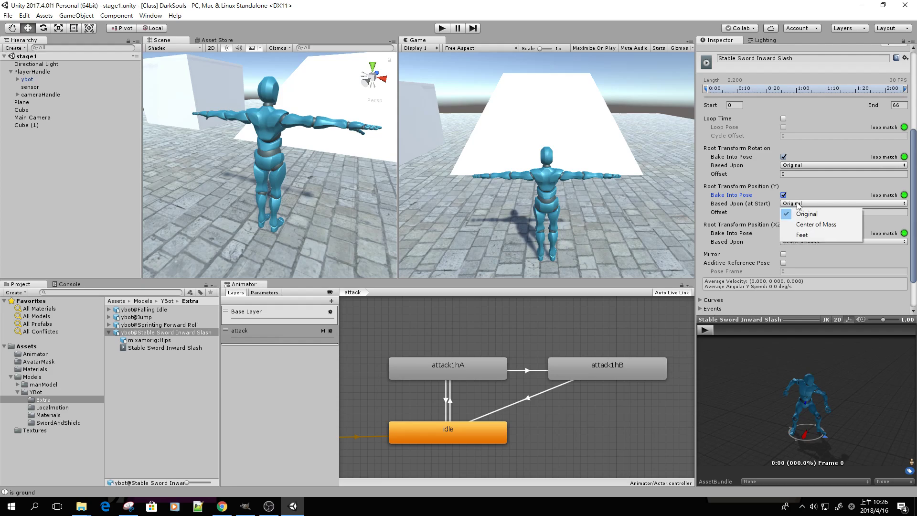
{"action": "left_click", "coordinate": [804, 236]}
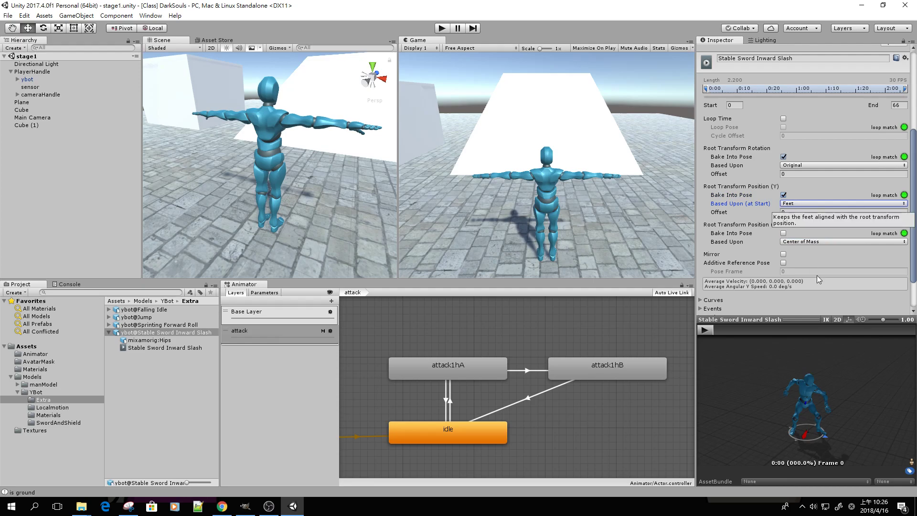
{"action": "scroll", "coordinate": [815, 275], "scroll_direction": "down", "scroll_amount": 3}
{"action": "left_click", "coordinate": [896, 304]}
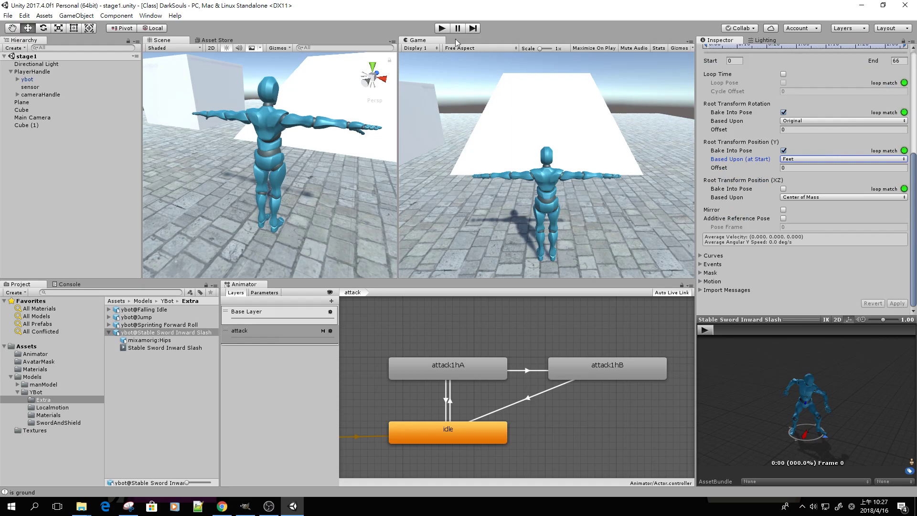
Play the scene, trigger the two-slash combo repeatedly to check the character's height above the ground, and stop play mode.
{"action": "left_click", "coordinate": [443, 29]}
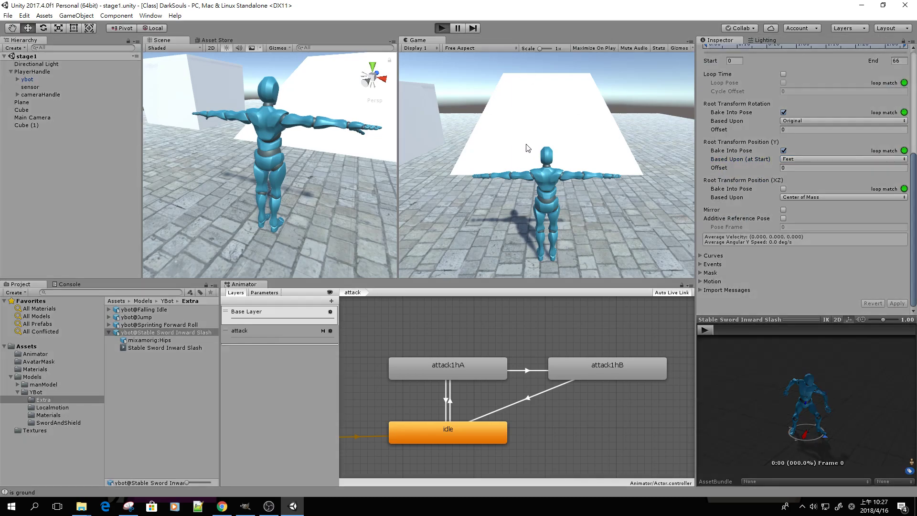
{"action": "key", "text": "j"}
{"action": "key", "text": "j"}
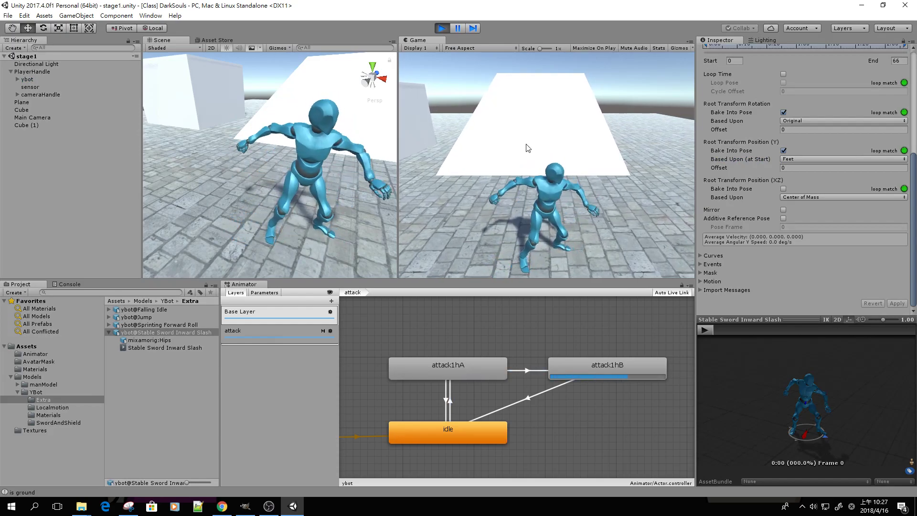
{"action": "key", "text": "j"}
{"action": "key", "text": "j"}
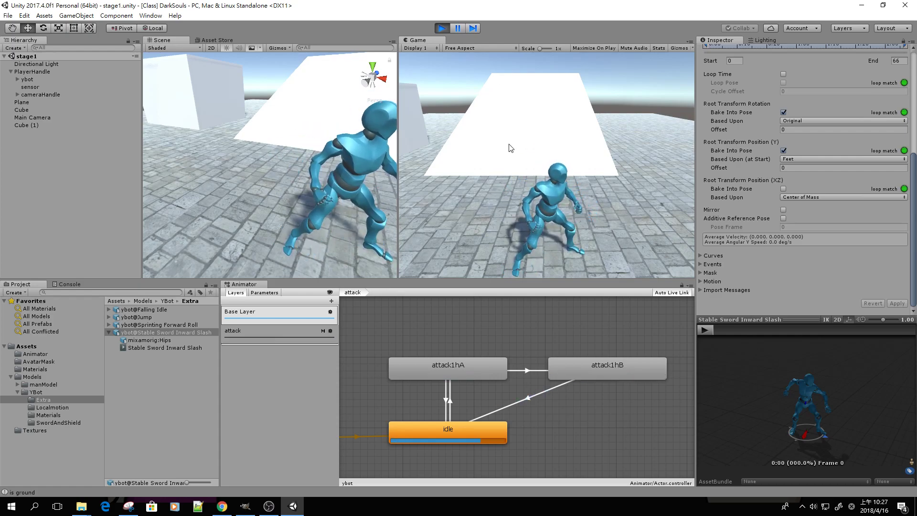
{"action": "key", "text": "j"}
{"action": "key", "text": "j"}
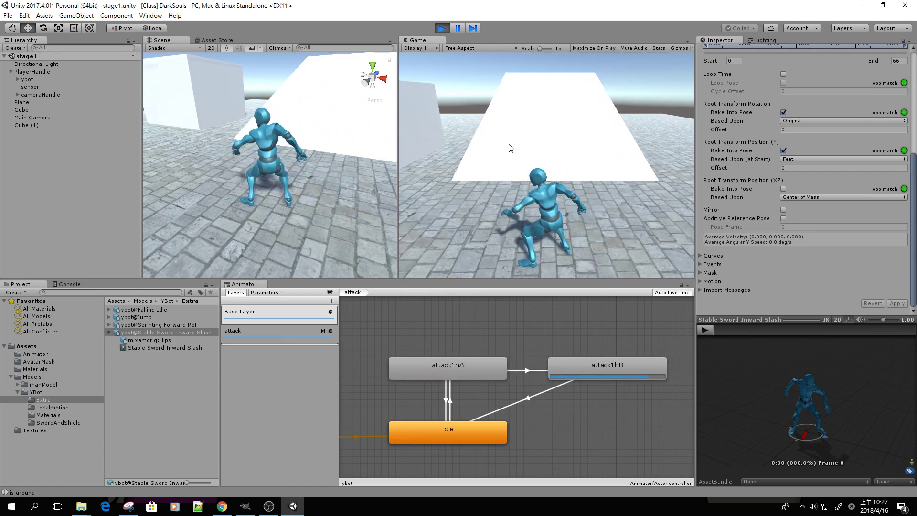
{"action": "key", "text": "j"}
{"action": "key", "text": "j"}
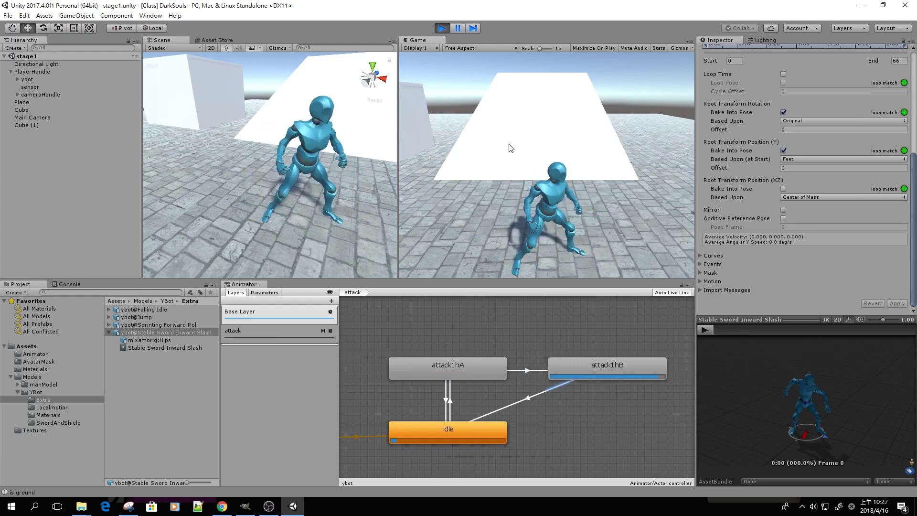
{"action": "key", "text": "j"}
{"action": "key", "text": "j"}
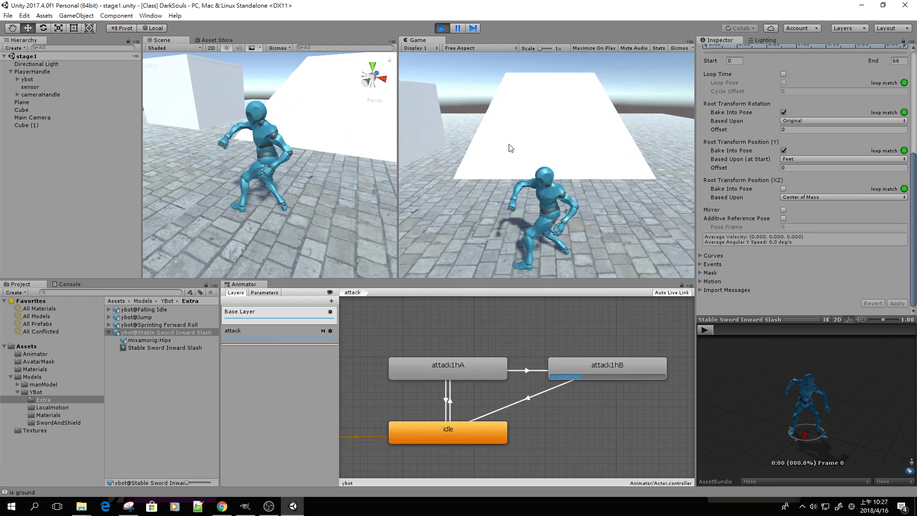
{"action": "key", "text": "w"}
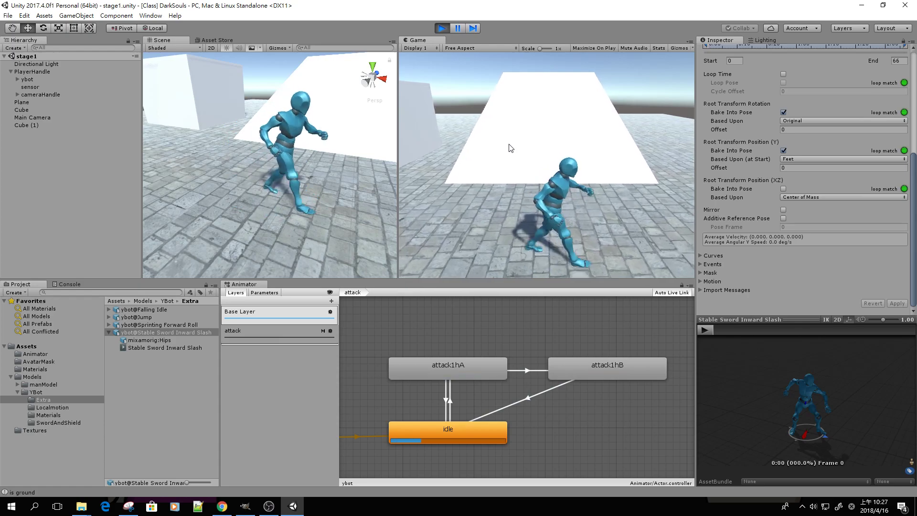
{"action": "key", "text": "j"}
{"action": "key", "text": "j"}
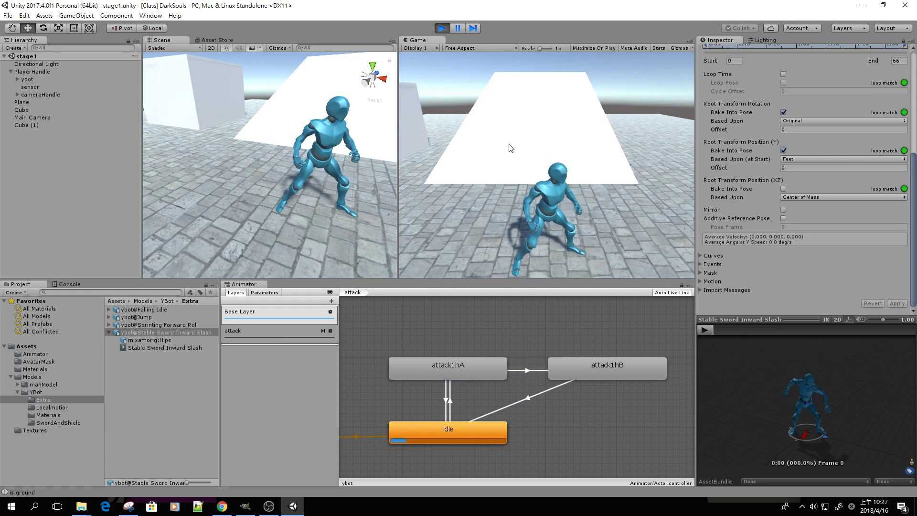
{"action": "left_click", "coordinate": [441, 28]}
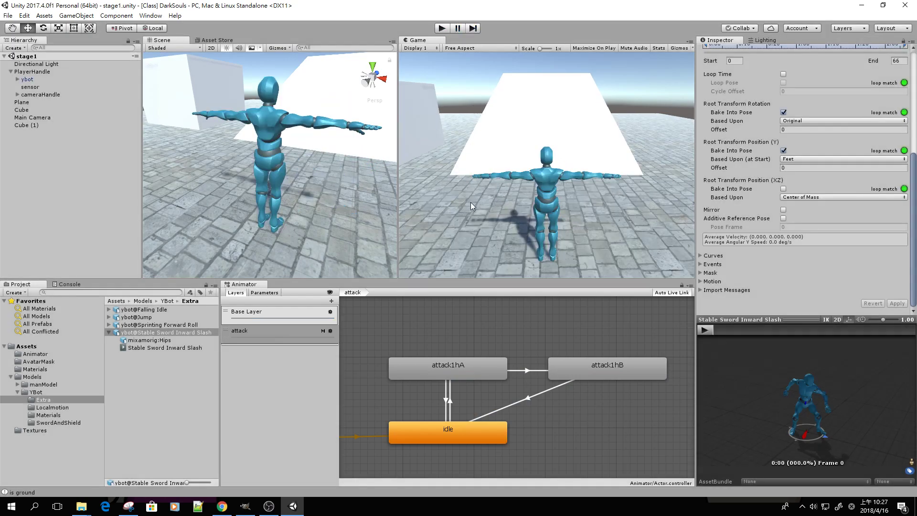
Move the attack1hA to attack1hB transition earlier on its timeline, to around 1:00, and preview the blend.
{"action": "left_click", "coordinate": [517, 371]}
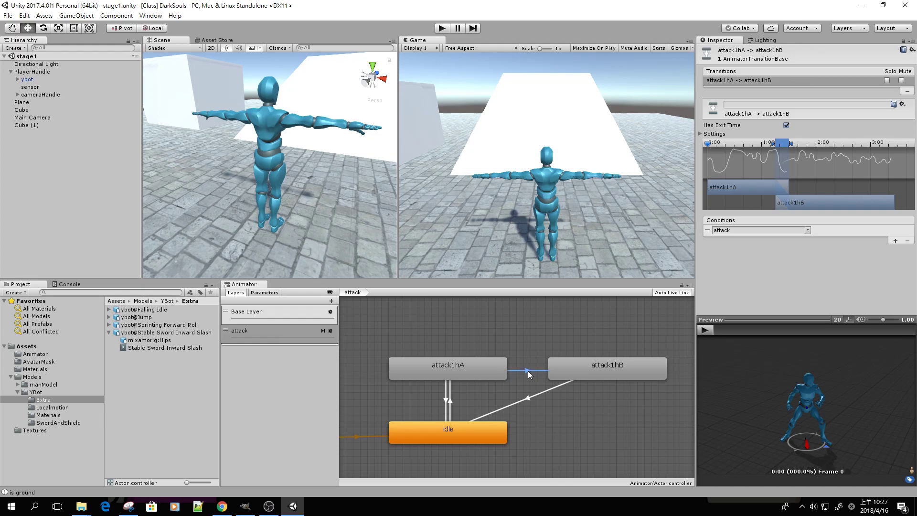
{"action": "left_click_drag", "start_coordinate": [719, 329], "coordinate": [763, 333]}
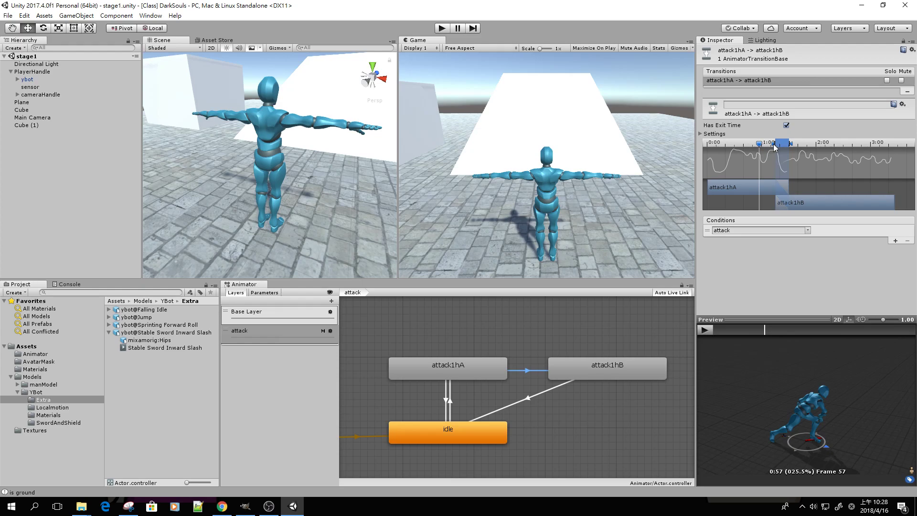
{"action": "left_click_drag", "start_coordinate": [784, 145], "coordinate": [763, 148]}
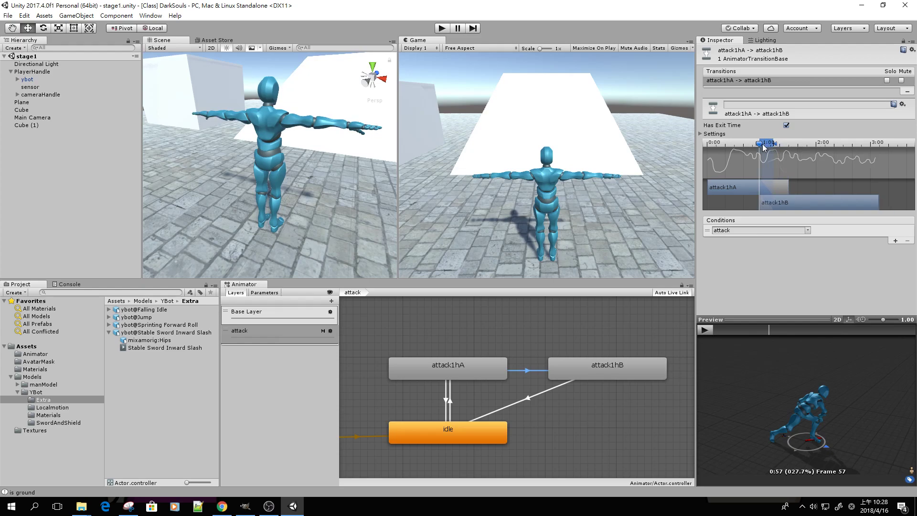
{"action": "left_click_drag", "start_coordinate": [729, 328], "coordinate": [708, 329]}
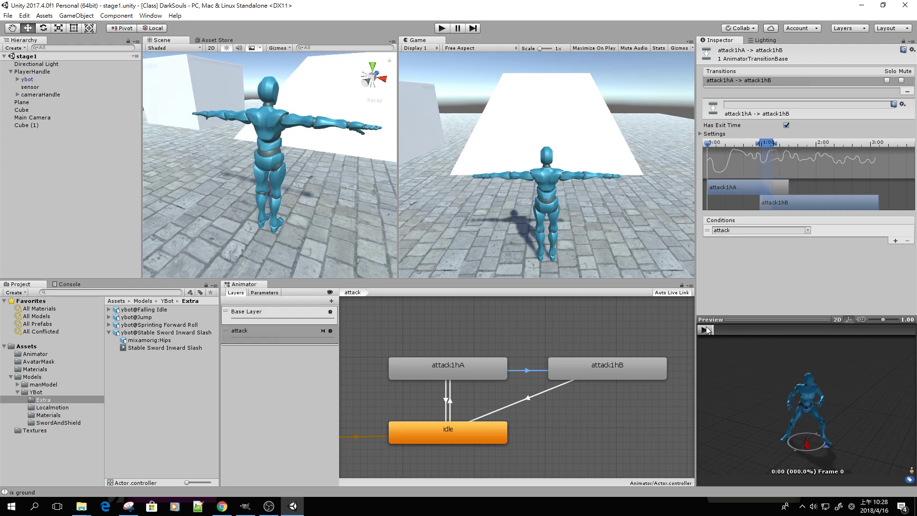
{"action": "left_click", "coordinate": [704, 329]}
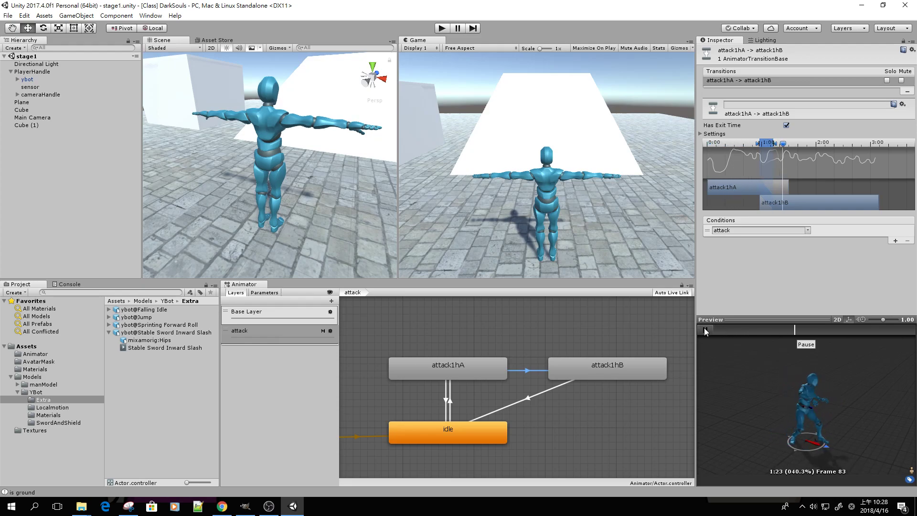
{"action": "left_click", "coordinate": [704, 329]}
{"action": "left_click_drag", "start_coordinate": [769, 146], "coordinate": [773, 150]}
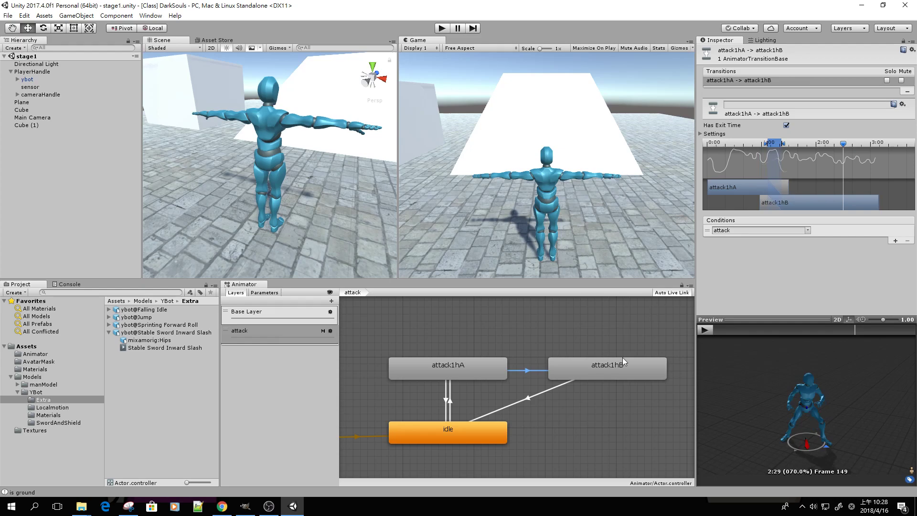
Check the attack1hB state's motion and shift its clip earlier in the attack1hA to attack1hB transition so it enters partway through.
{"action": "left_click", "coordinate": [607, 375]}
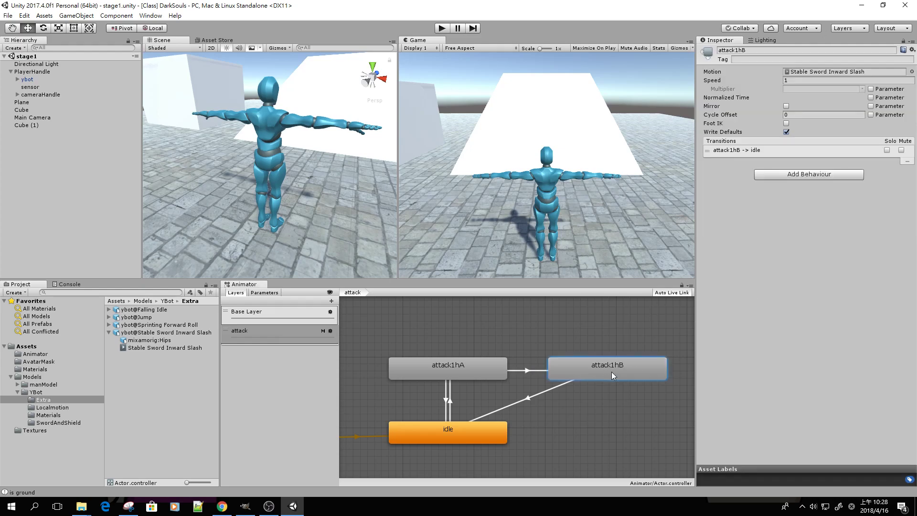
{"action": "left_click", "coordinate": [815, 73]}
{"action": "left_click", "coordinate": [531, 369]}
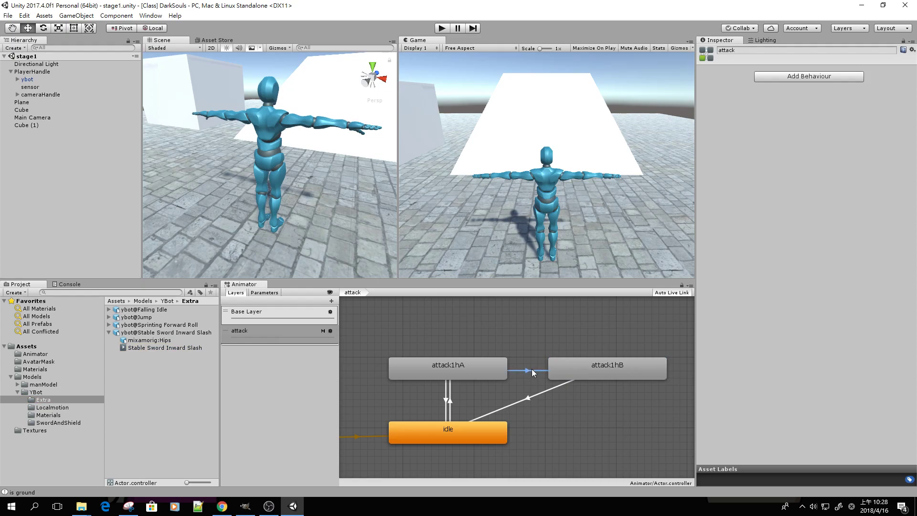
{"action": "left_click_drag", "start_coordinate": [738, 329], "coordinate": [817, 335]}
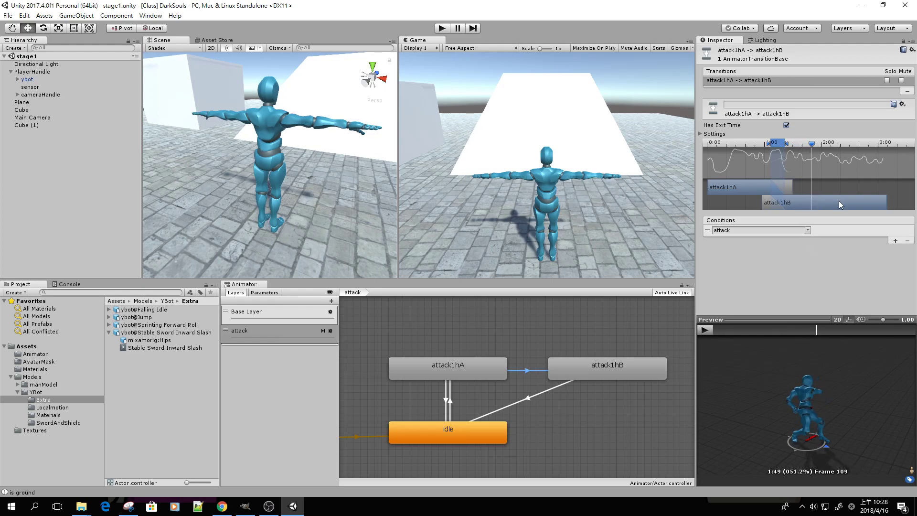
{"action": "left_click_drag", "start_coordinate": [831, 202], "coordinate": [788, 201]}
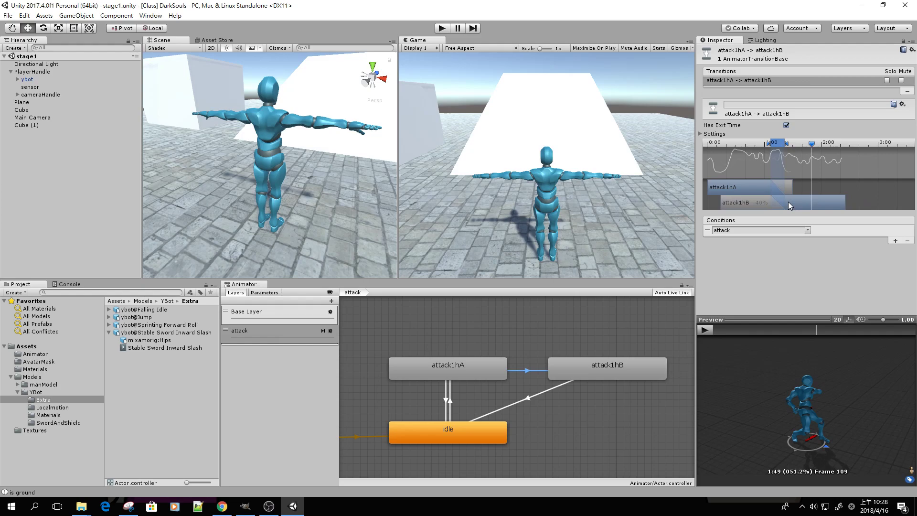
{"action": "left_click_drag", "start_coordinate": [730, 328], "coordinate": [787, 329]}
{"action": "left_click_drag", "start_coordinate": [810, 204], "coordinate": [799, 204]}
Fine-tune the attack1hB clip's offset in the transition, scrubbing the preview through the blend to compare the poses.
{"action": "left_click_drag", "start_coordinate": [736, 329], "coordinate": [791, 334]}
{"action": "left_click_drag", "start_coordinate": [809, 206], "coordinate": [814, 208]}
{"action": "left_click", "coordinate": [740, 330]}
{"action": "left_click_drag", "start_coordinate": [741, 330], "coordinate": [798, 325]}
{"action": "left_click_drag", "start_coordinate": [814, 203], "coordinate": [817, 204]}
{"action": "left_click", "coordinate": [743, 329]}
{"action": "left_click_drag", "start_coordinate": [742, 329], "coordinate": [817, 325]}
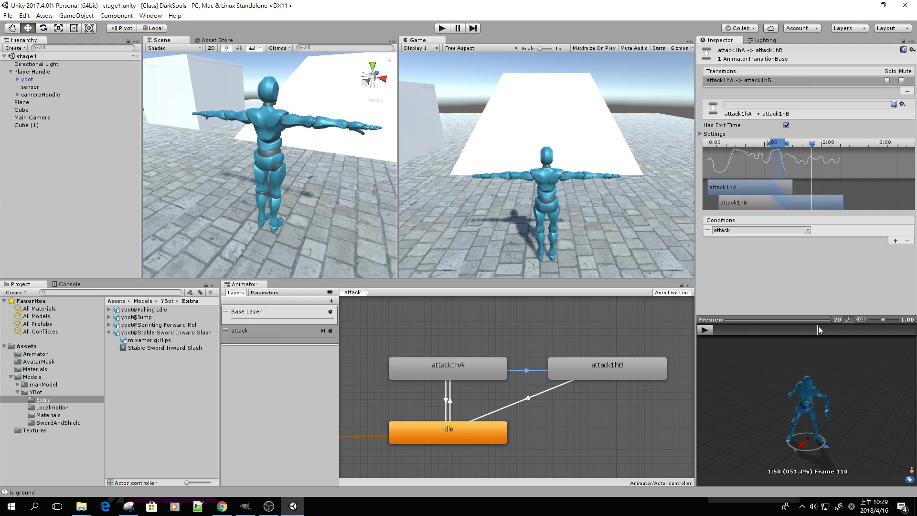
{"action": "left_click_drag", "start_coordinate": [746, 331], "coordinate": [806, 332]}
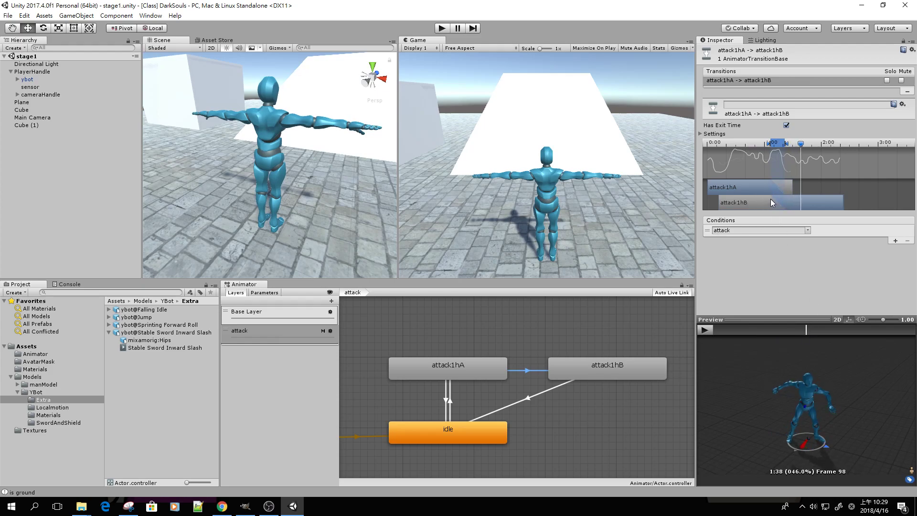
Trim the Stable Sword Inward Slash clip to start at frame 21 and apply the import settings.
{"action": "left_click", "coordinate": [705, 329]}
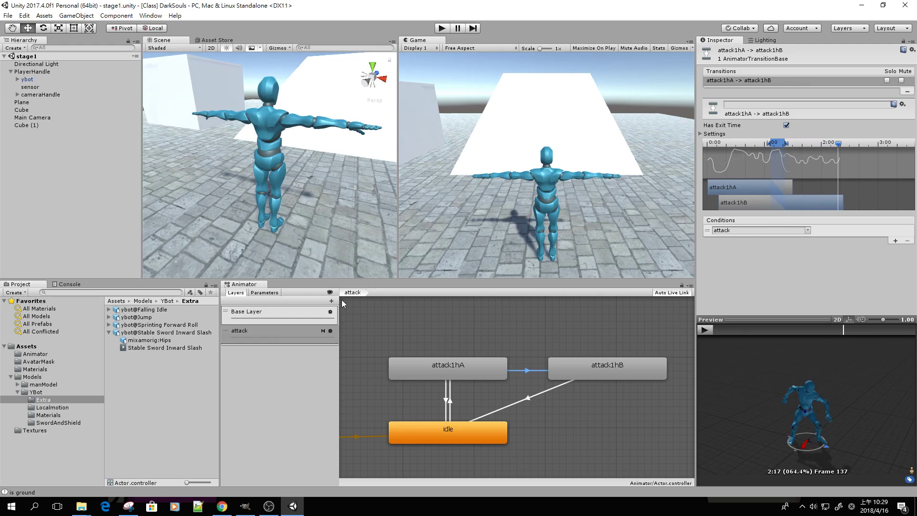
{"action": "left_click", "coordinate": [177, 348]}
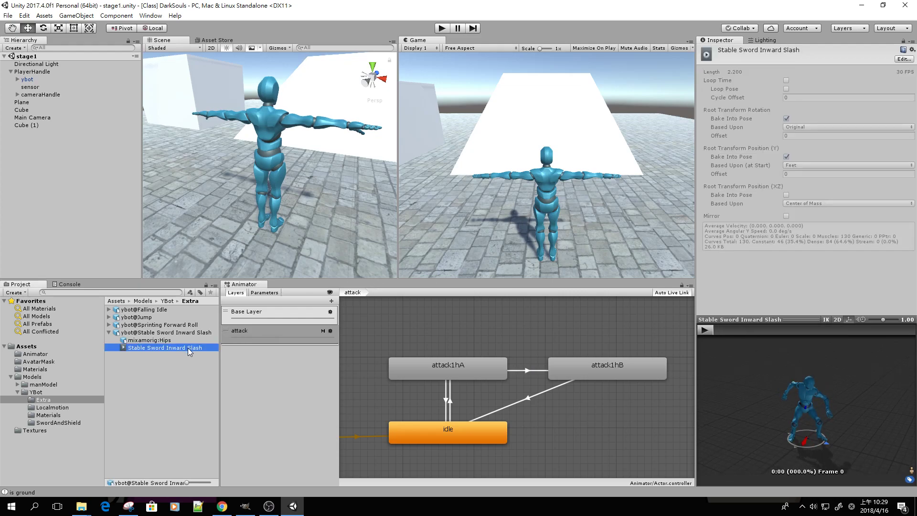
{"action": "left_click", "coordinate": [904, 59]}
{"action": "scroll", "coordinate": [838, 127], "scroll_direction": "down", "scroll_amount": 5}
{"action": "left_click_drag", "start_coordinate": [720, 330], "coordinate": [775, 330]}
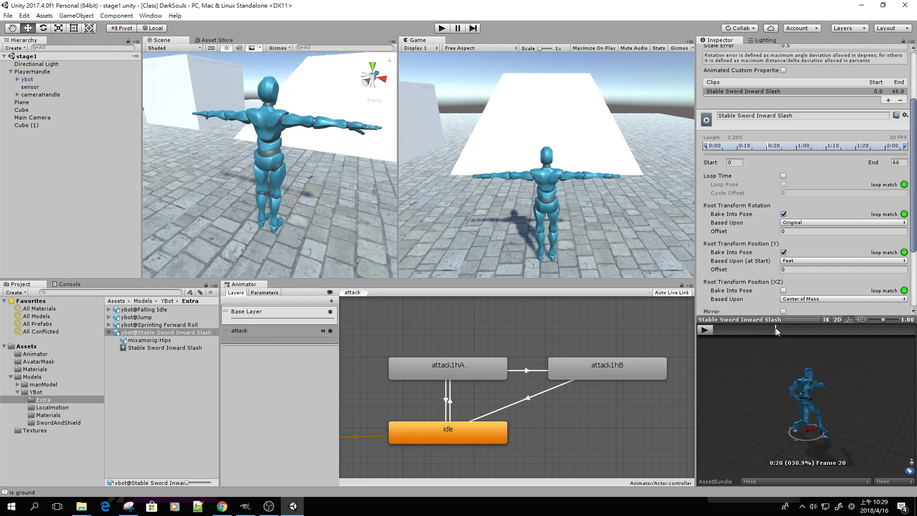
{"action": "left_click_drag", "start_coordinate": [707, 147], "coordinate": [768, 146]}
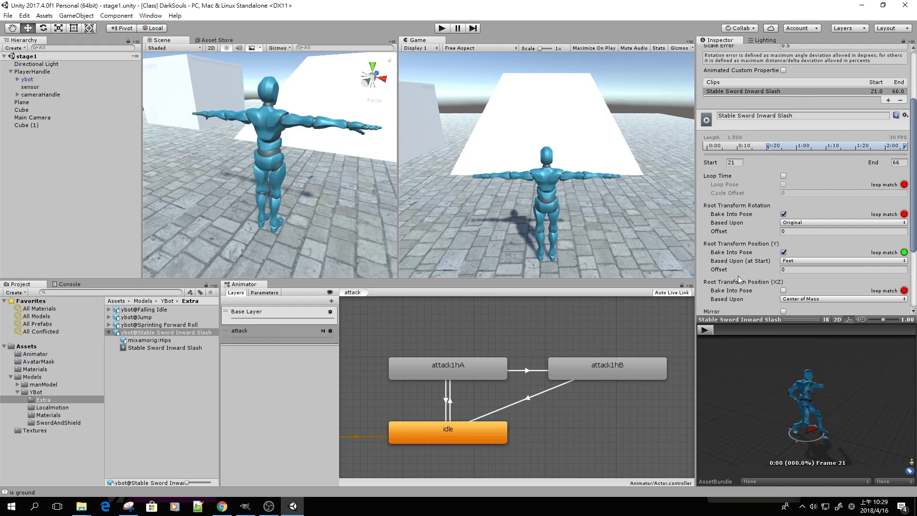
{"action": "scroll", "coordinate": [791, 279], "scroll_direction": "down", "scroll_amount": 5}
{"action": "left_click", "coordinate": [894, 303]}
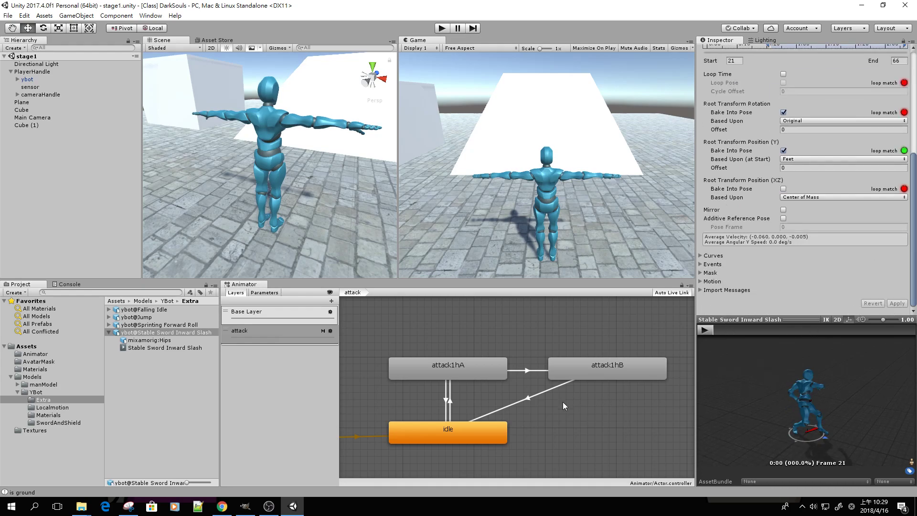
Realign attack1hB in the attack1hA to attack1hB transition so it starts with the blend, move the blend slightly earlier, and preview it.
{"action": "left_click", "coordinate": [517, 370]}
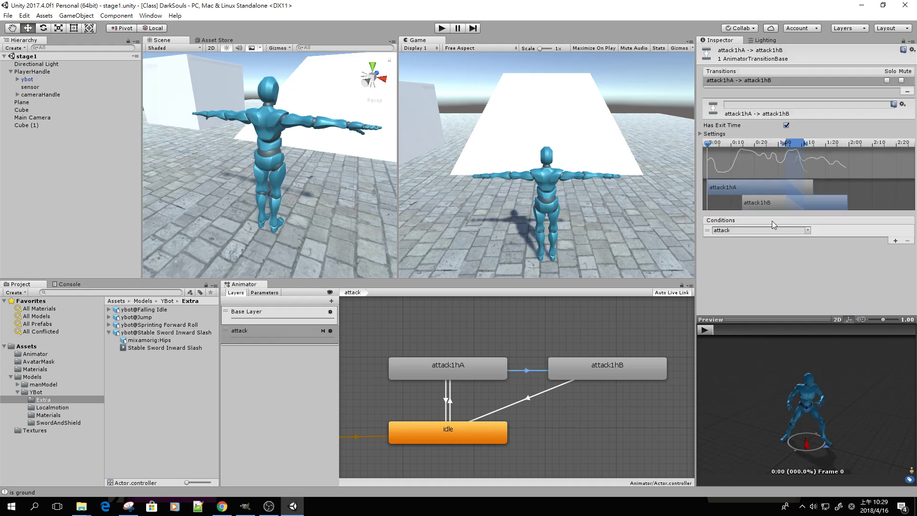
{"action": "left_click_drag", "start_coordinate": [763, 206], "coordinate": [806, 205]}
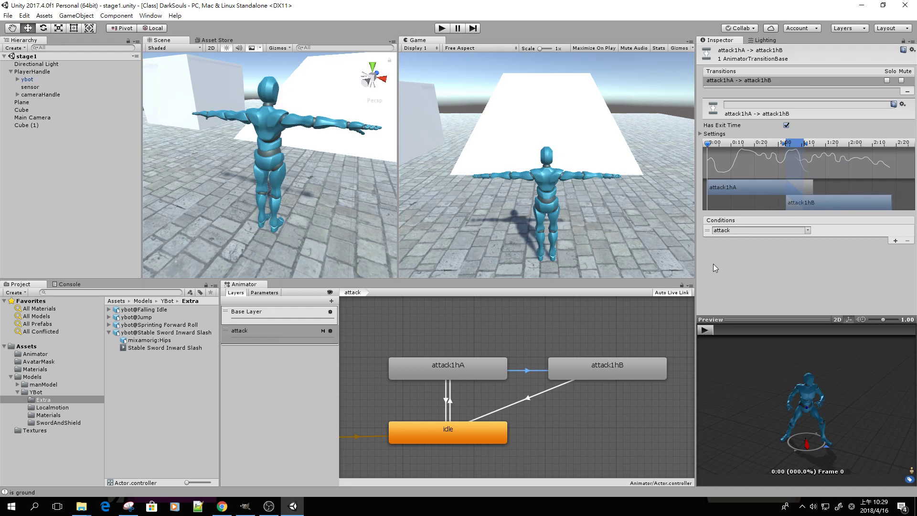
{"action": "left_click_drag", "start_coordinate": [716, 330], "coordinate": [777, 316]}
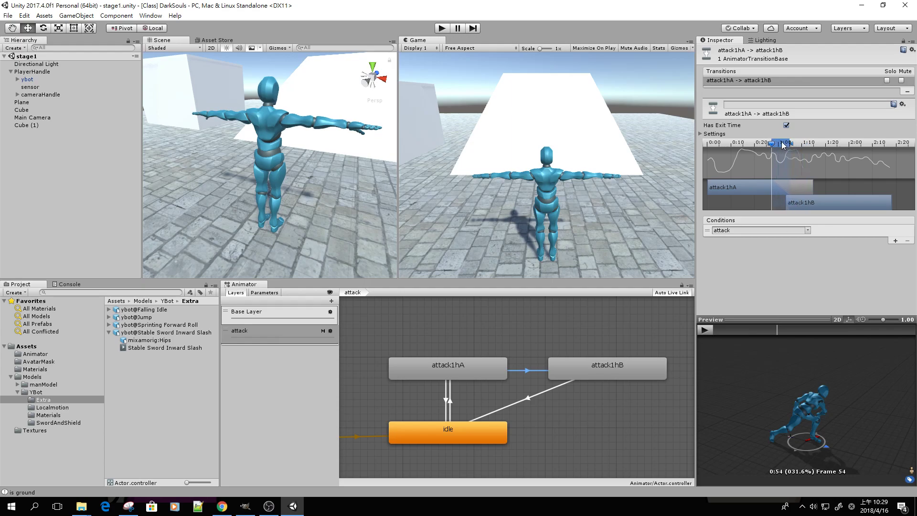
{"action": "left_click", "coordinate": [706, 330]}
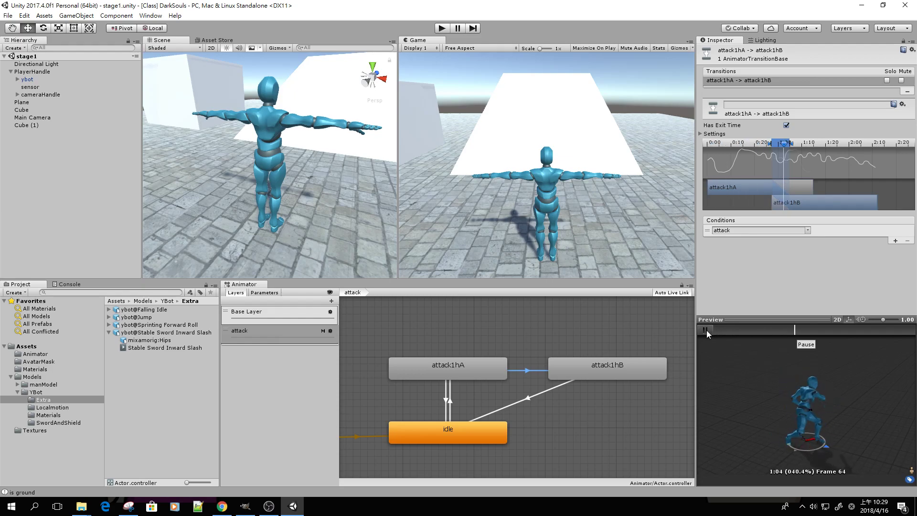
{"action": "left_click", "coordinate": [706, 330]}
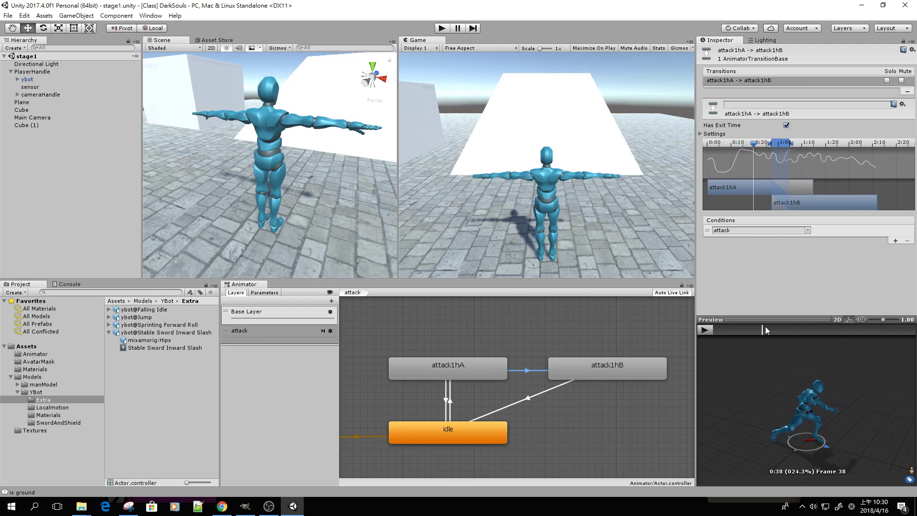
Play the scene and trigger the two-slash combo repeatedly to check the retimed transition in game.
{"action": "left_click", "coordinate": [442, 29]}
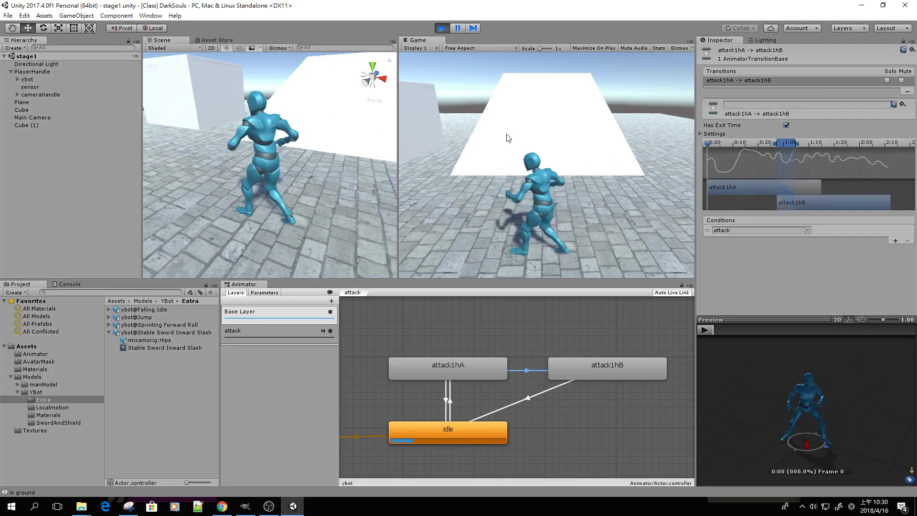
{"action": "key", "text": "j"}
{"action": "key", "text": "j"}
{"action": "key", "text": "j"}
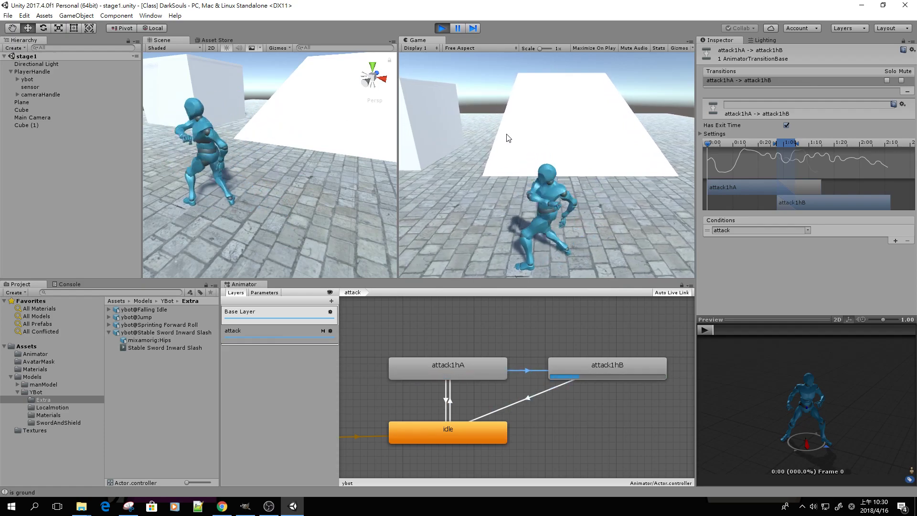
{"action": "key", "text": "j"}
{"action": "key", "text": "j"}
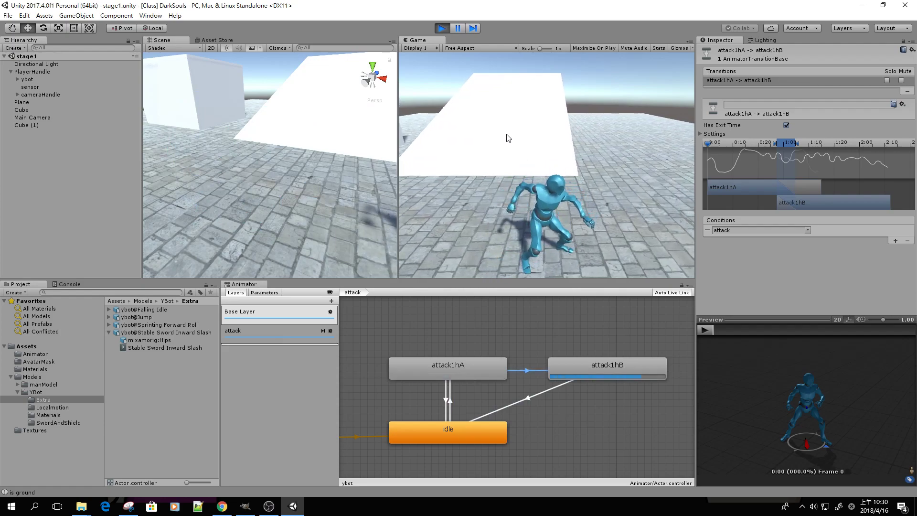
Move the character in different directions, repeat the slash combo between movements, and test a jump.
{"action": "key", "text": "w"}
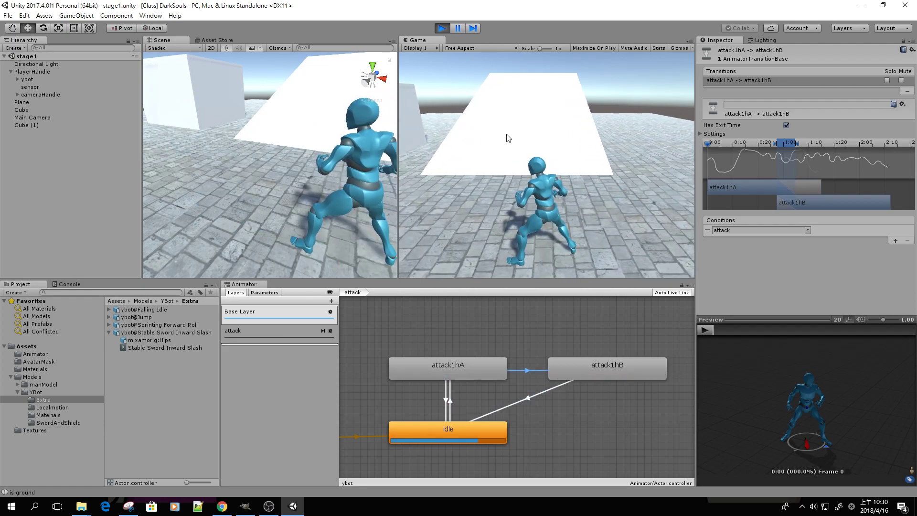
{"action": "key", "text": "j"}
{"action": "key", "text": "j"}
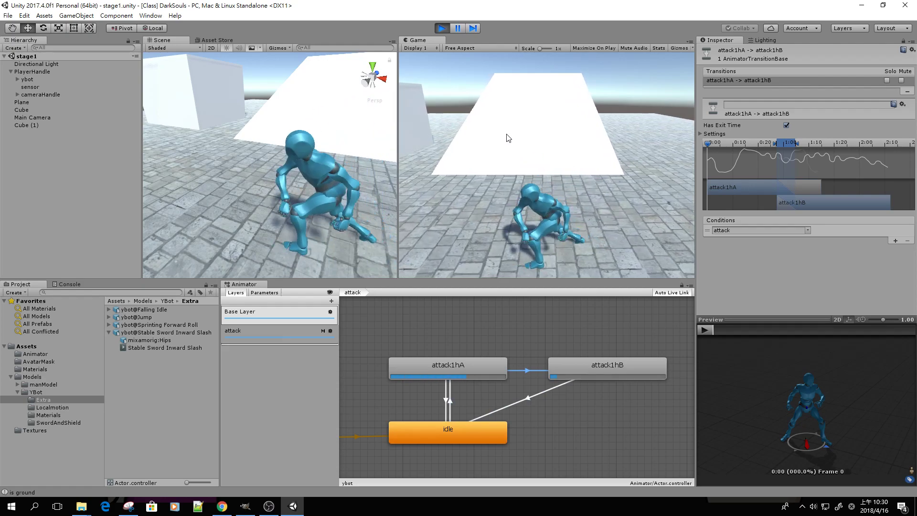
{"action": "key", "text": "d"}
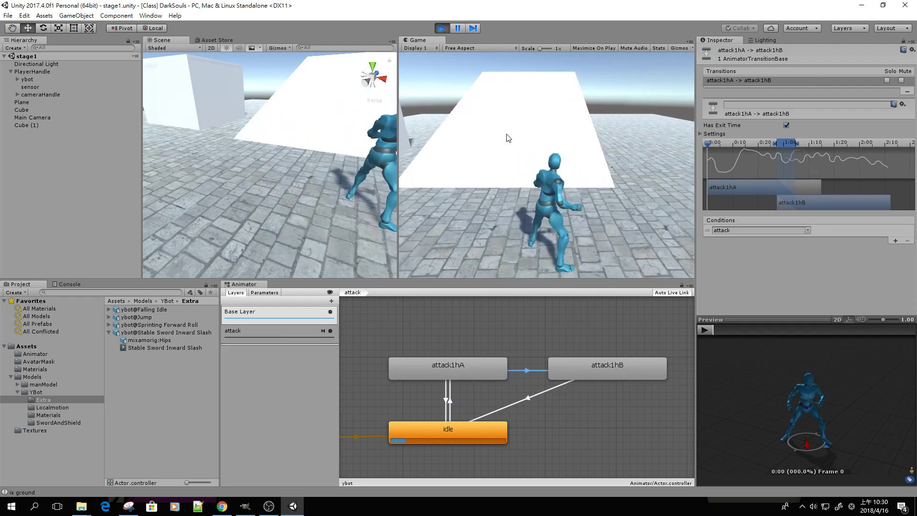
{"action": "key", "text": "a"}
{"action": "key", "text": "j"}
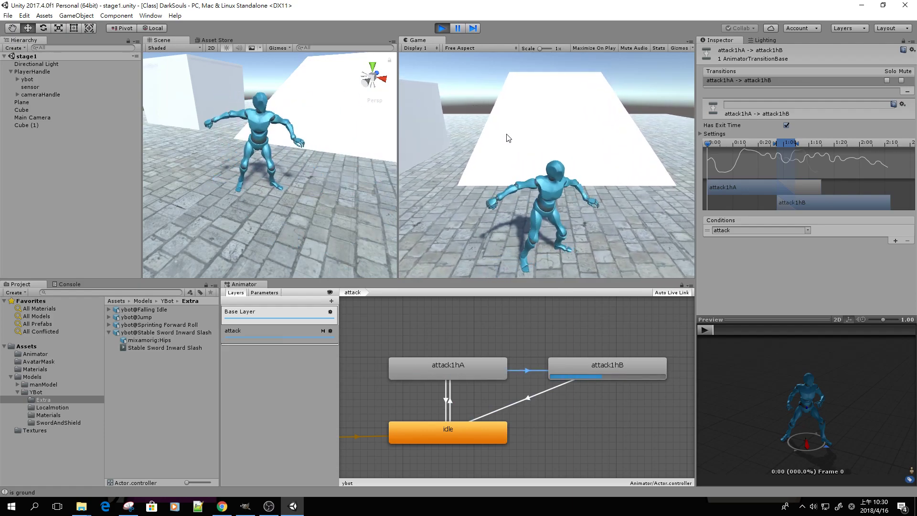
{"action": "key", "text": "j"}
{"action": "key", "text": "j"}
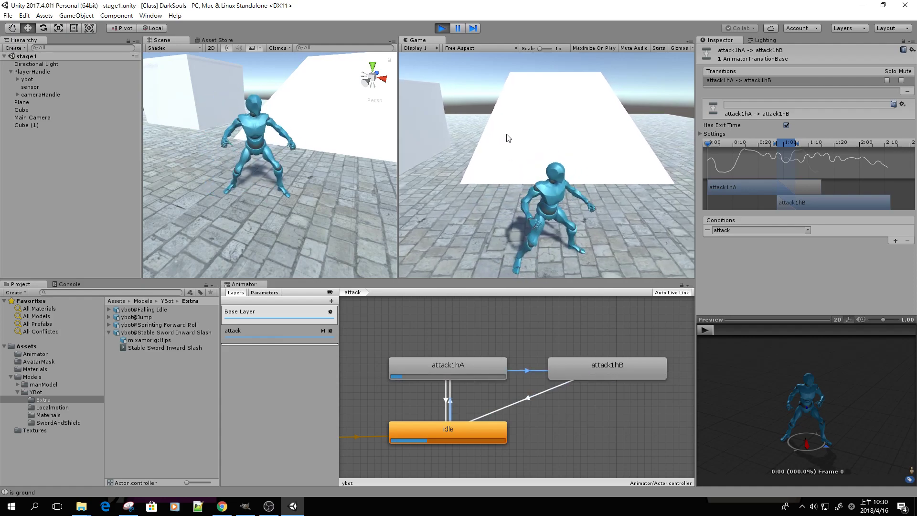
{"action": "key", "text": "j"}
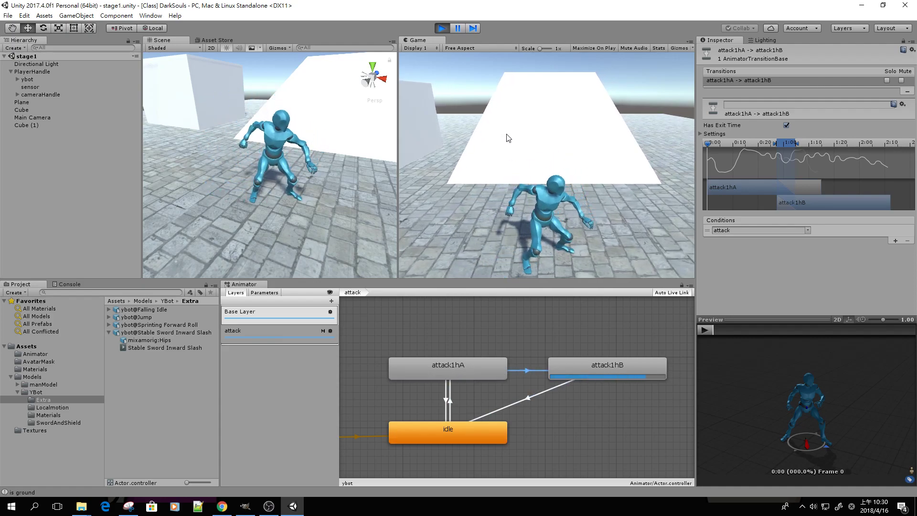
{"action": "key", "text": "j"}
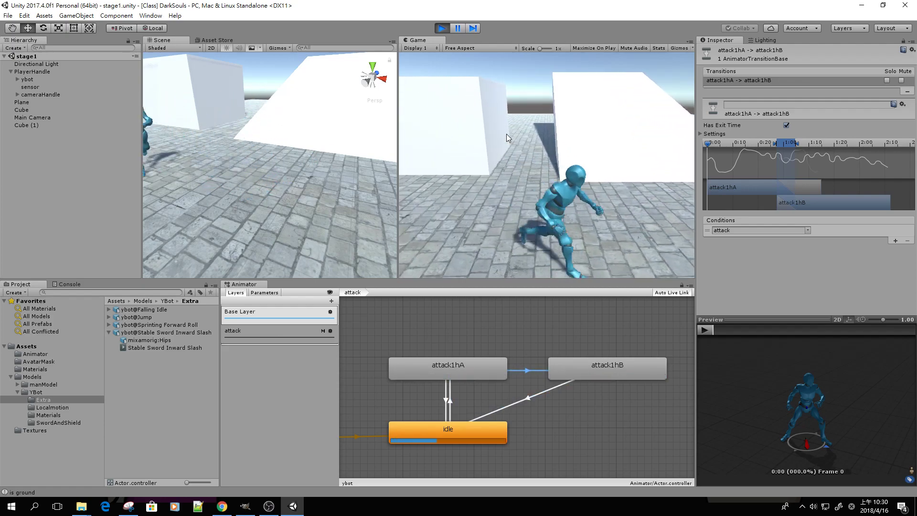
{"action": "key", "text": "space"}
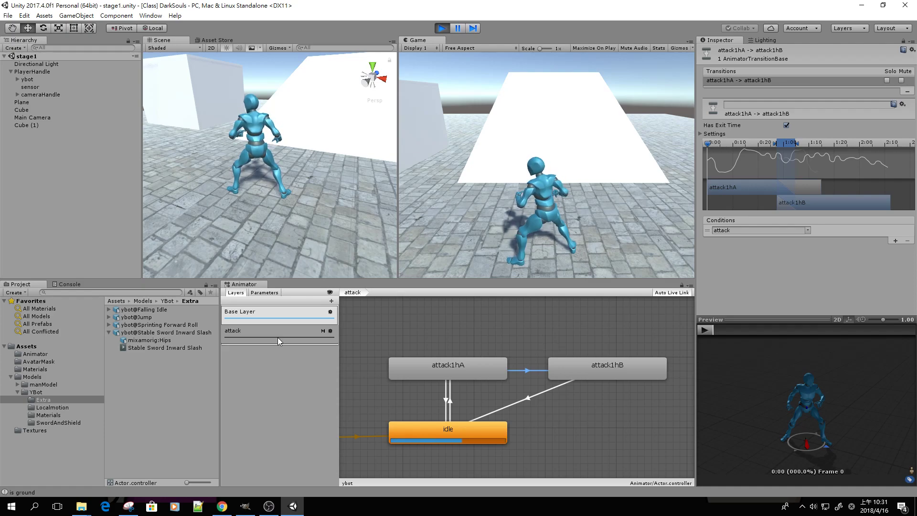
Return focus to the running game, turn the character and trigger the attack while watching the Base Layer and attack layer activity.
{"action": "left_click", "coordinate": [433, 248]}
{"action": "key", "text": "s"}
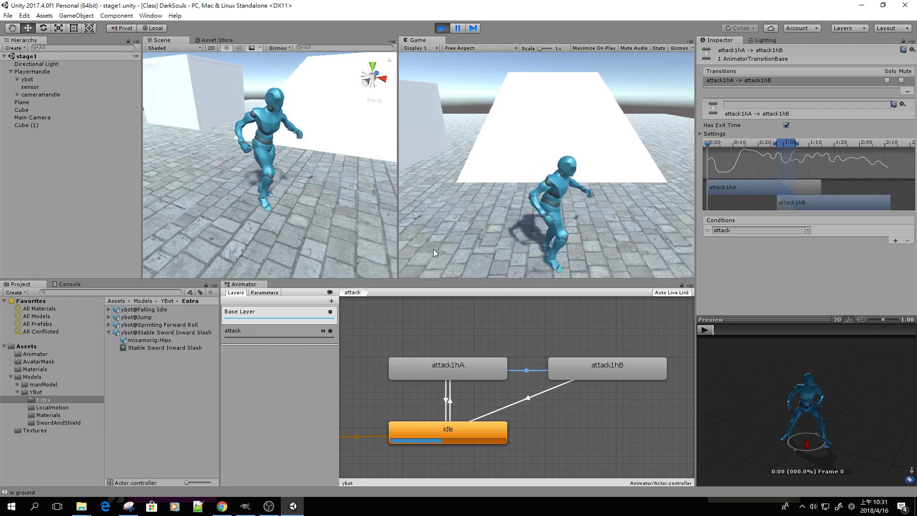
{"action": "key", "text": "j"}
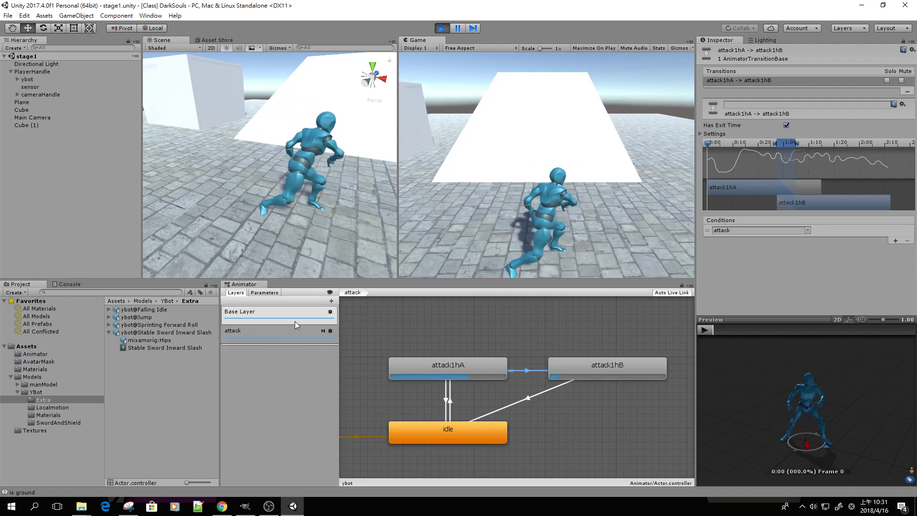